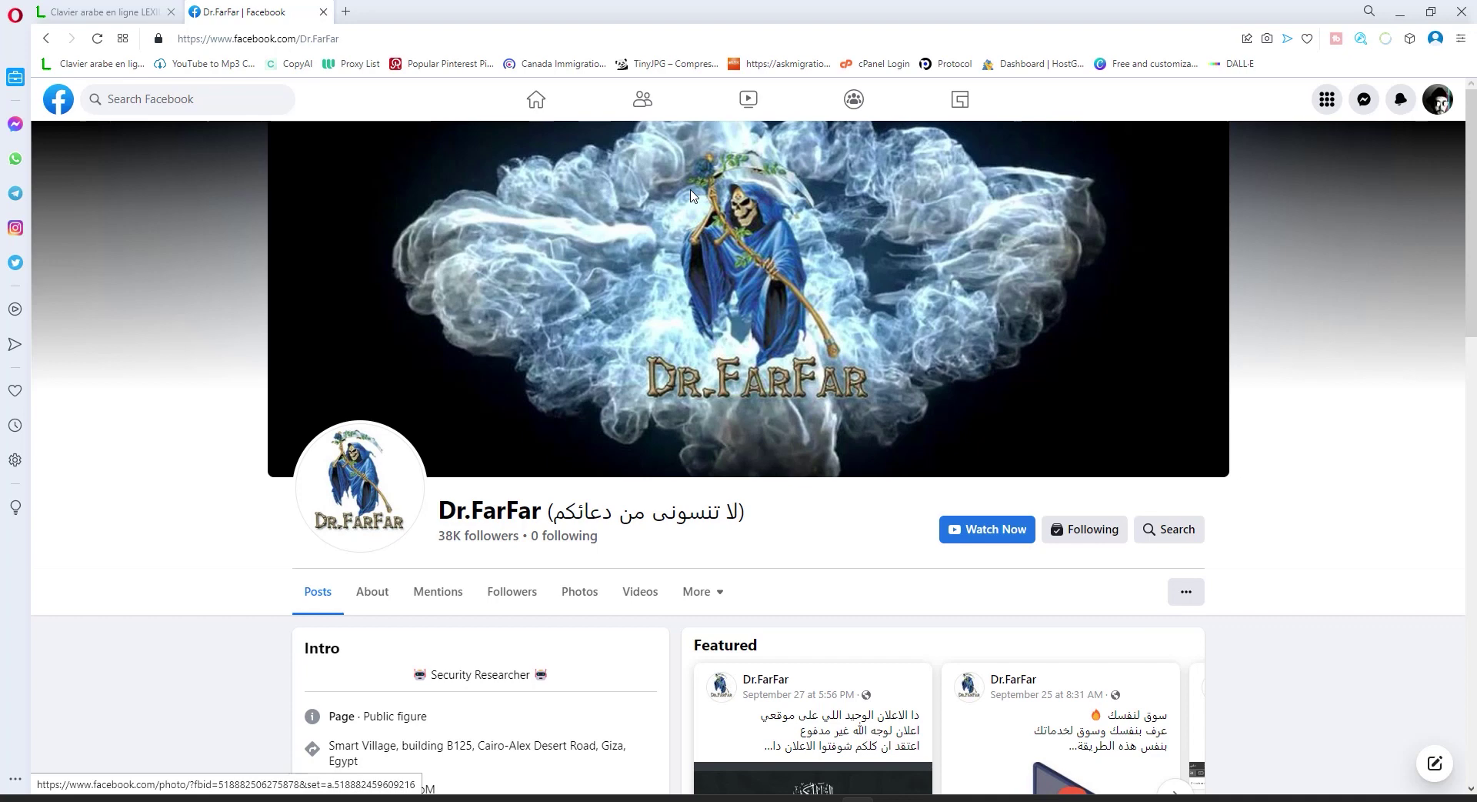
Step: Switch to the remote desktop, reposition the VidScribe window, and show the saved campaigns list
mouse_move(789, 799)
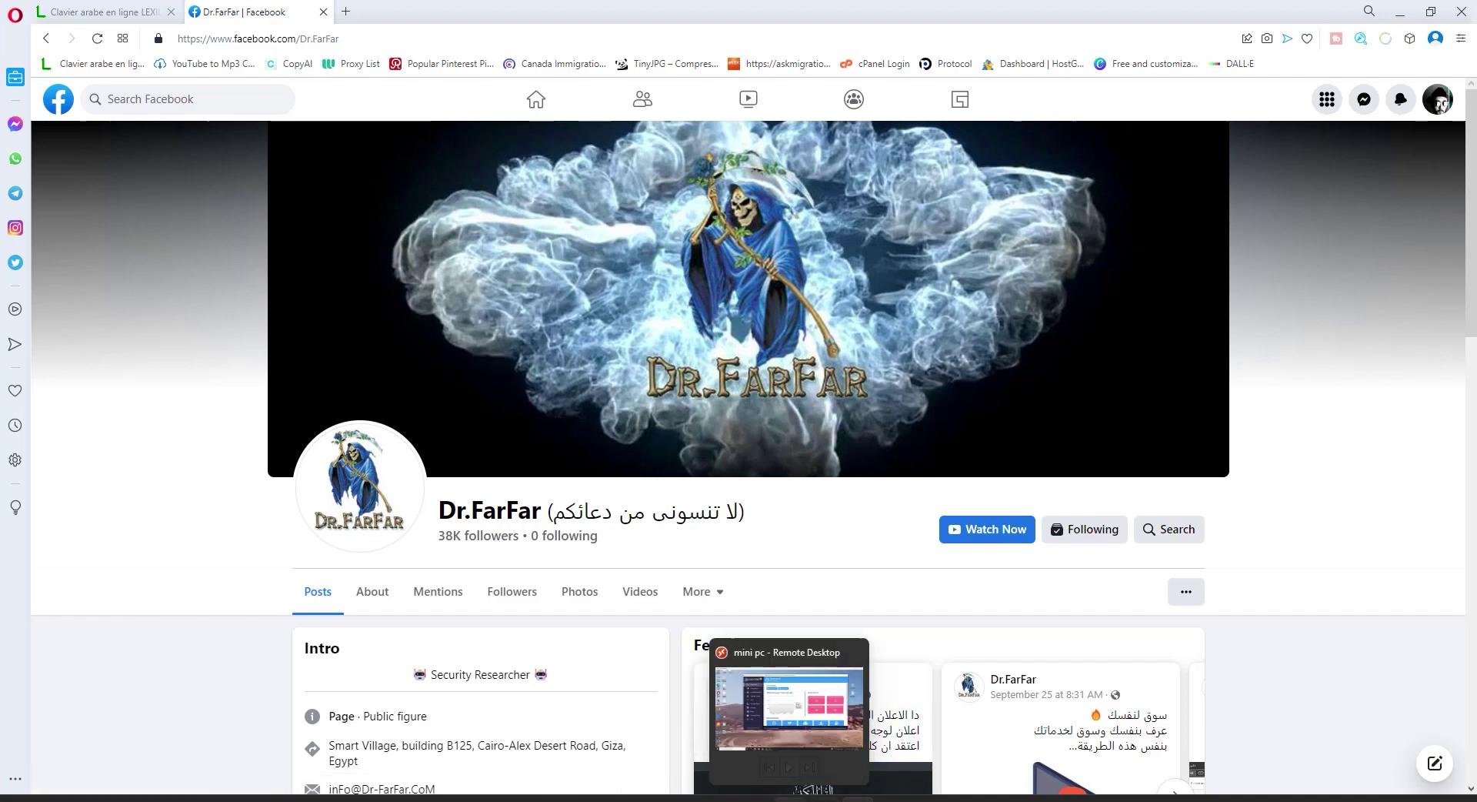
click(789, 708)
drag(686, 67, 421, 111)
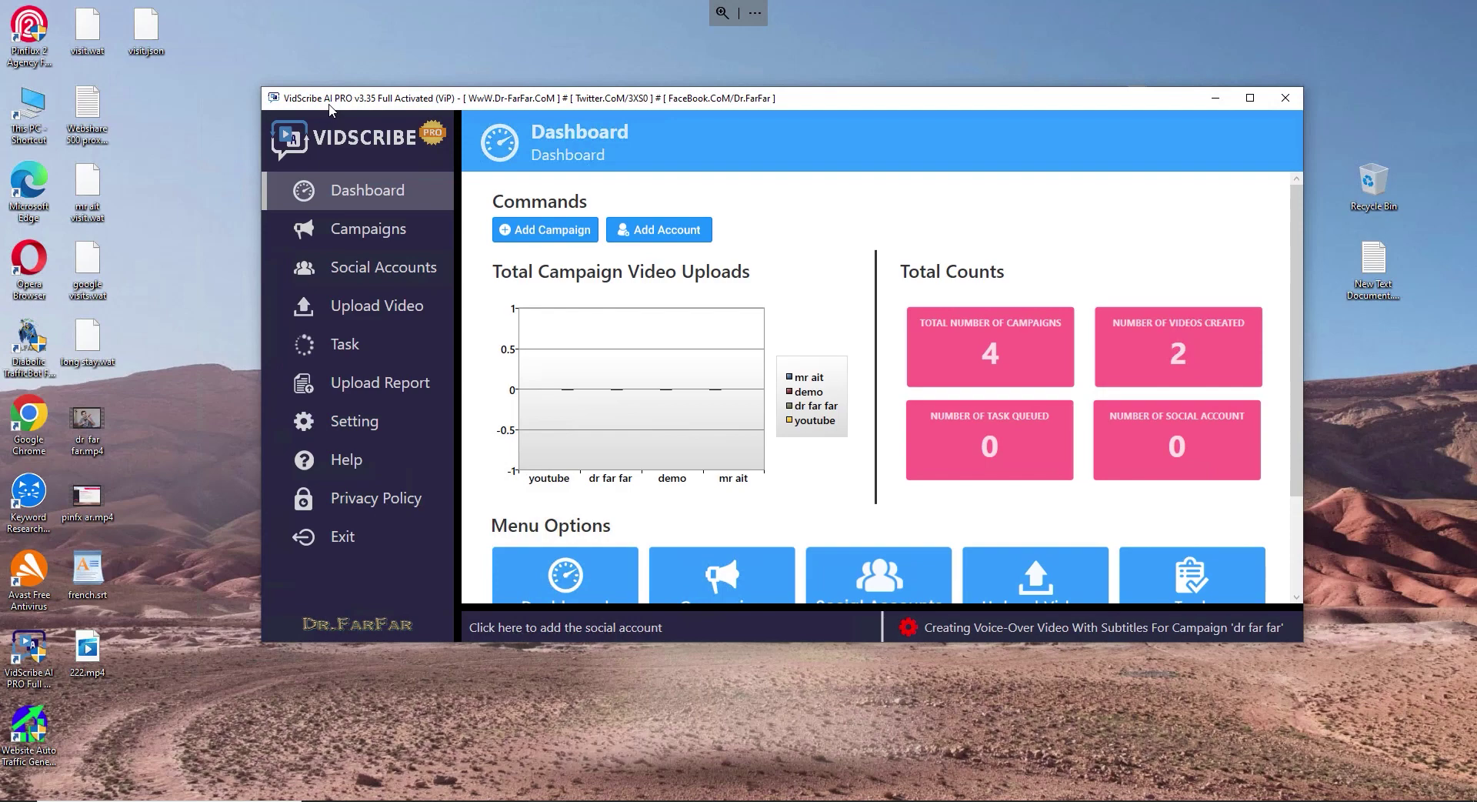
drag(330, 108, 316, 105)
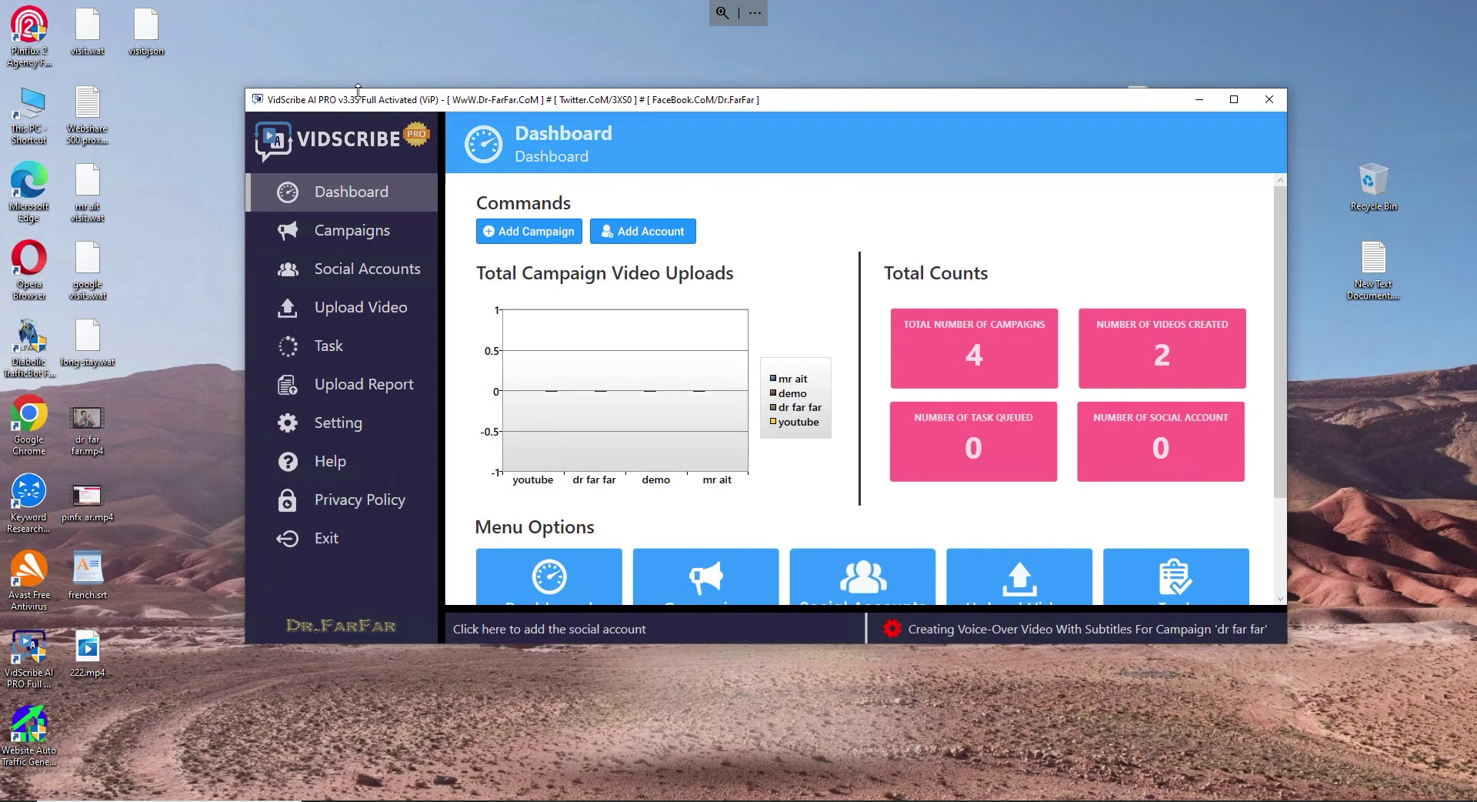
drag(367, 107, 378, 59)
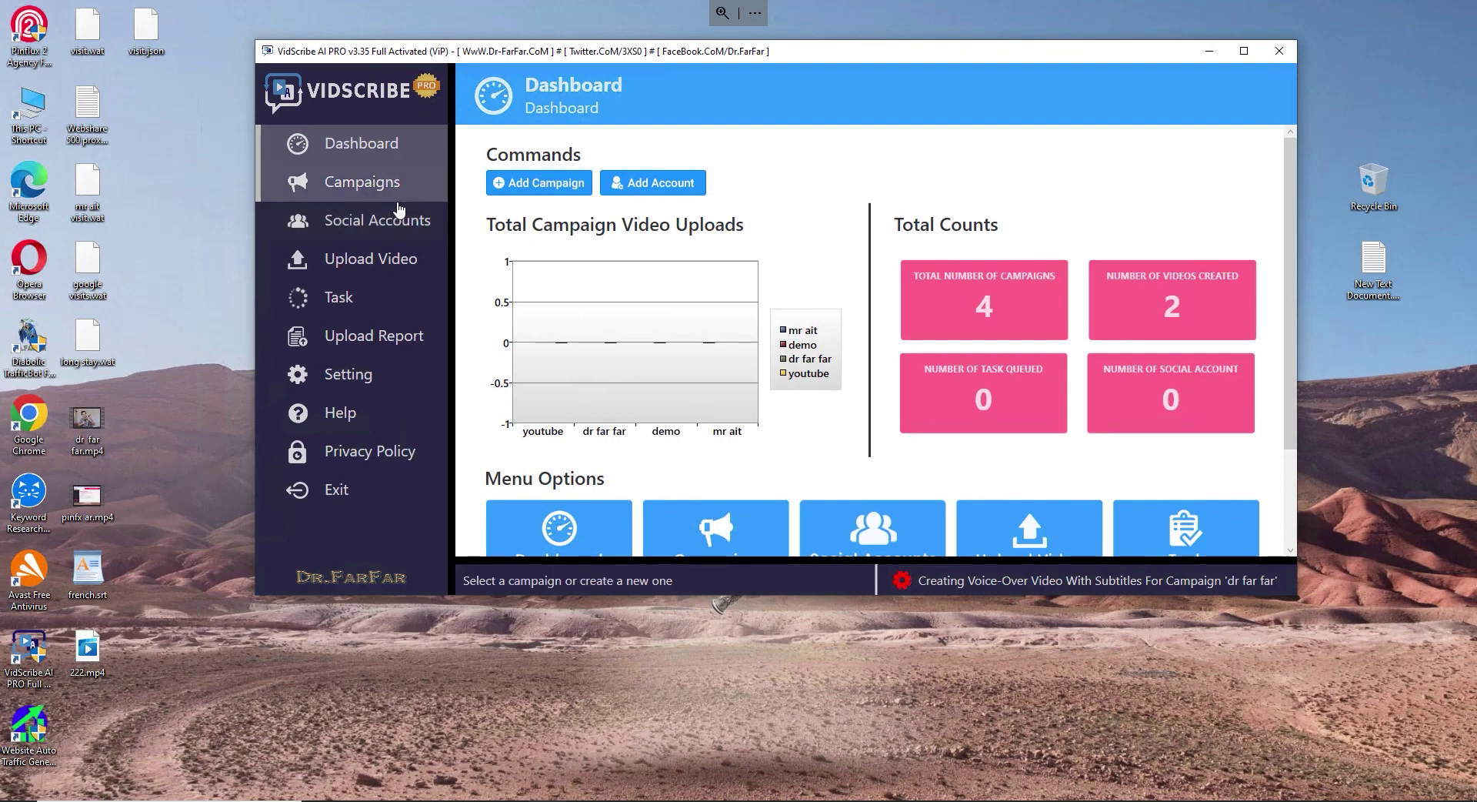
click(398, 202)
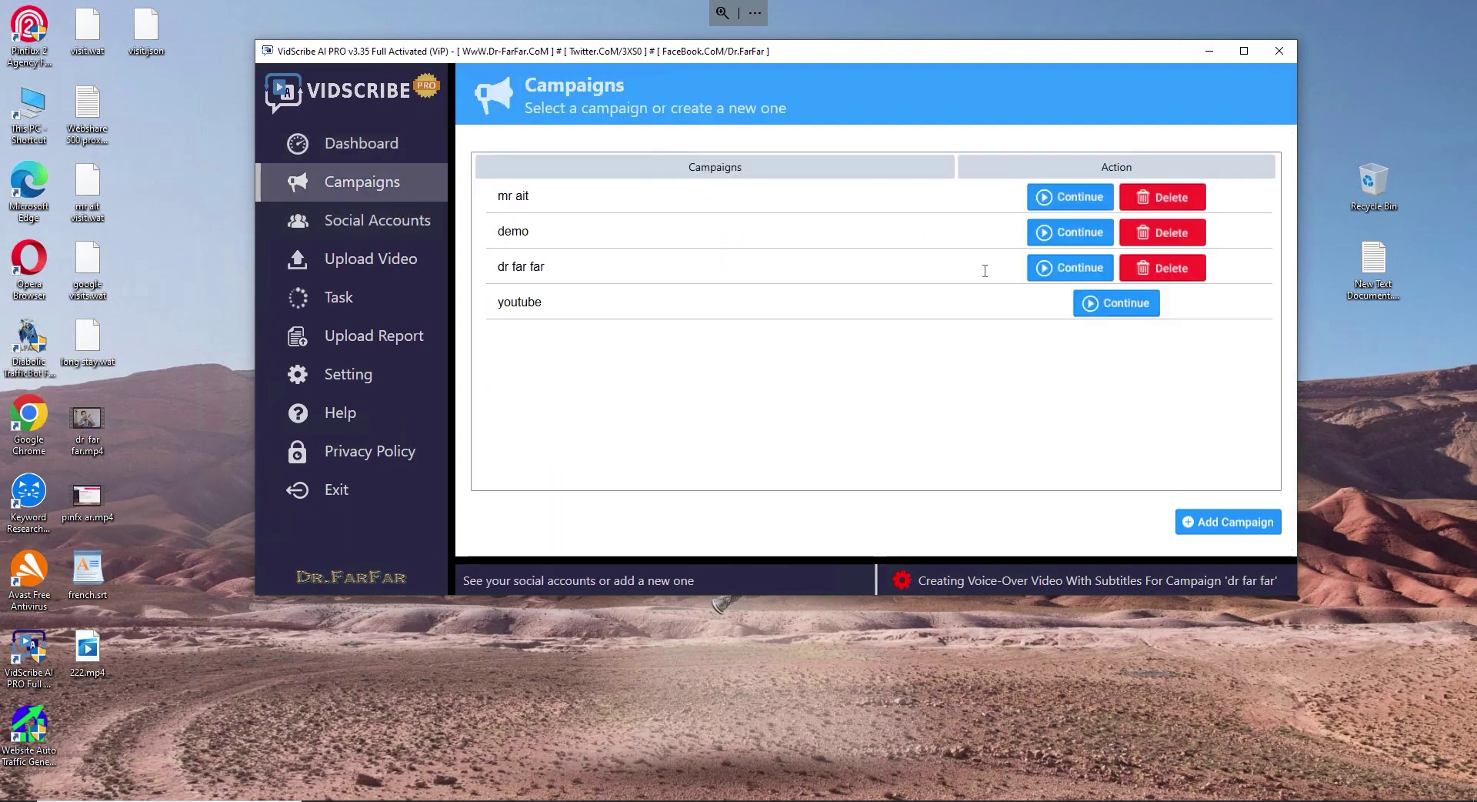
Step: Continue the 'dr far far' campaign and load its Arabic transcript on the Review Transcript page
click(1062, 271)
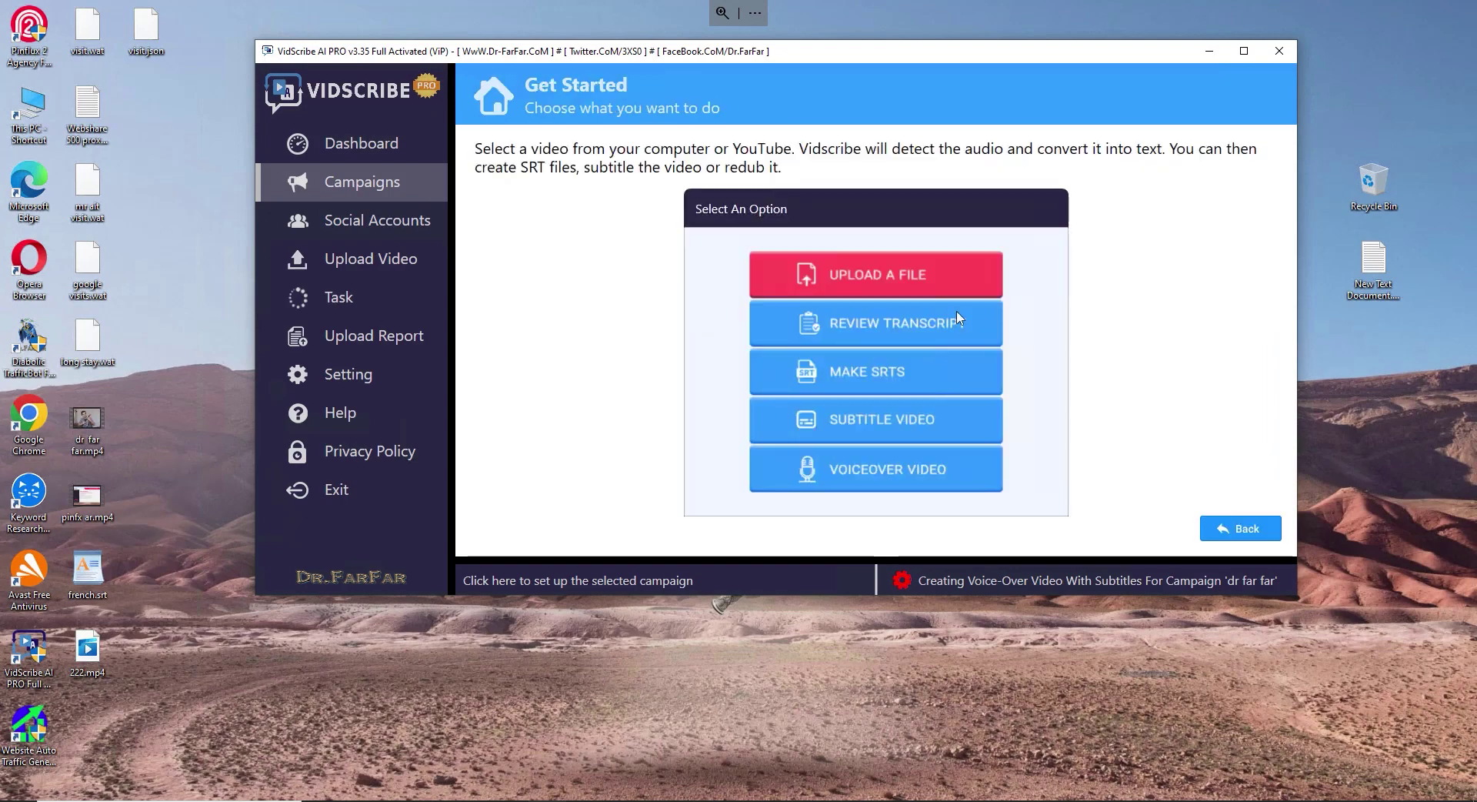
click(883, 329)
click(885, 339)
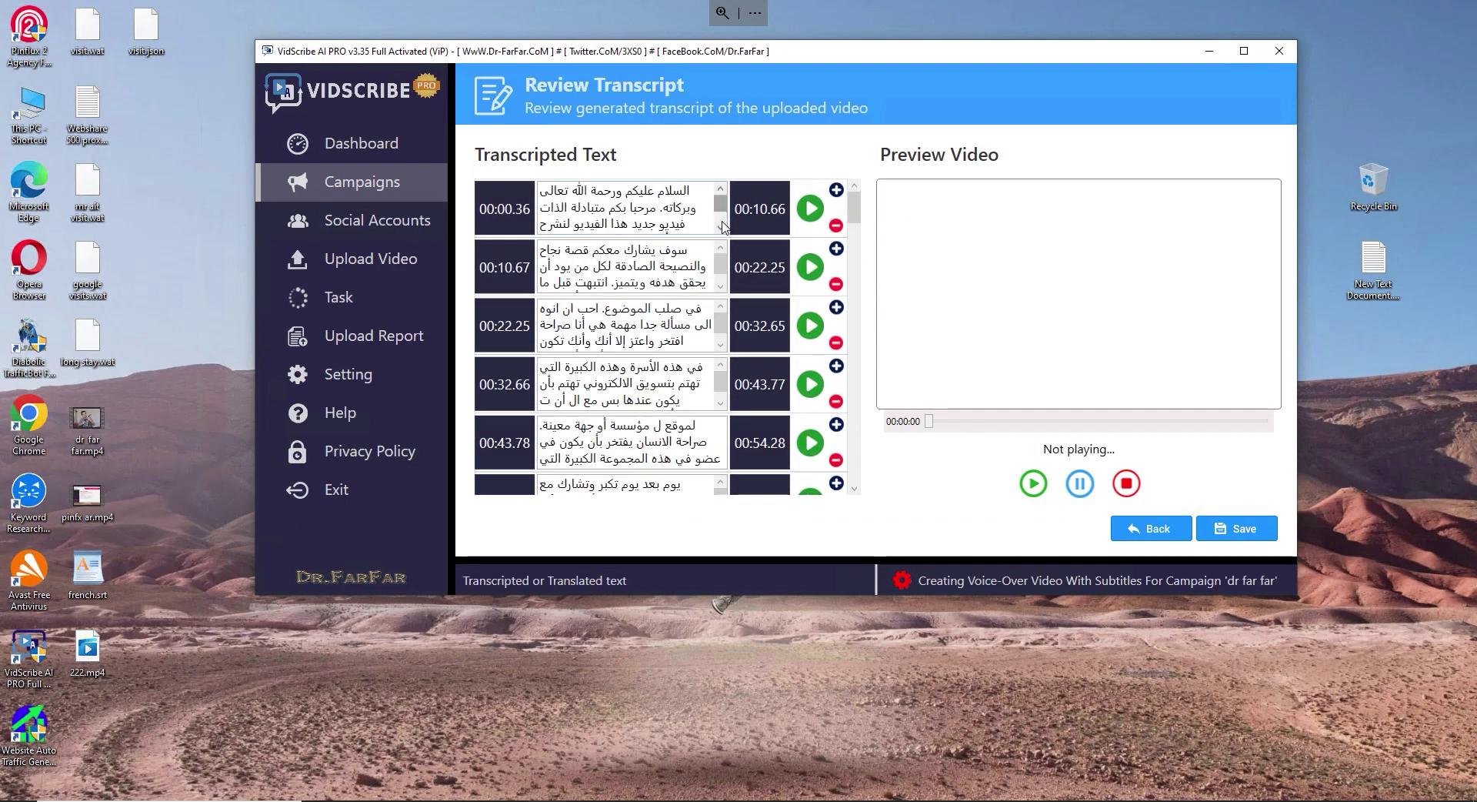
scroll(723, 220, down, 1)
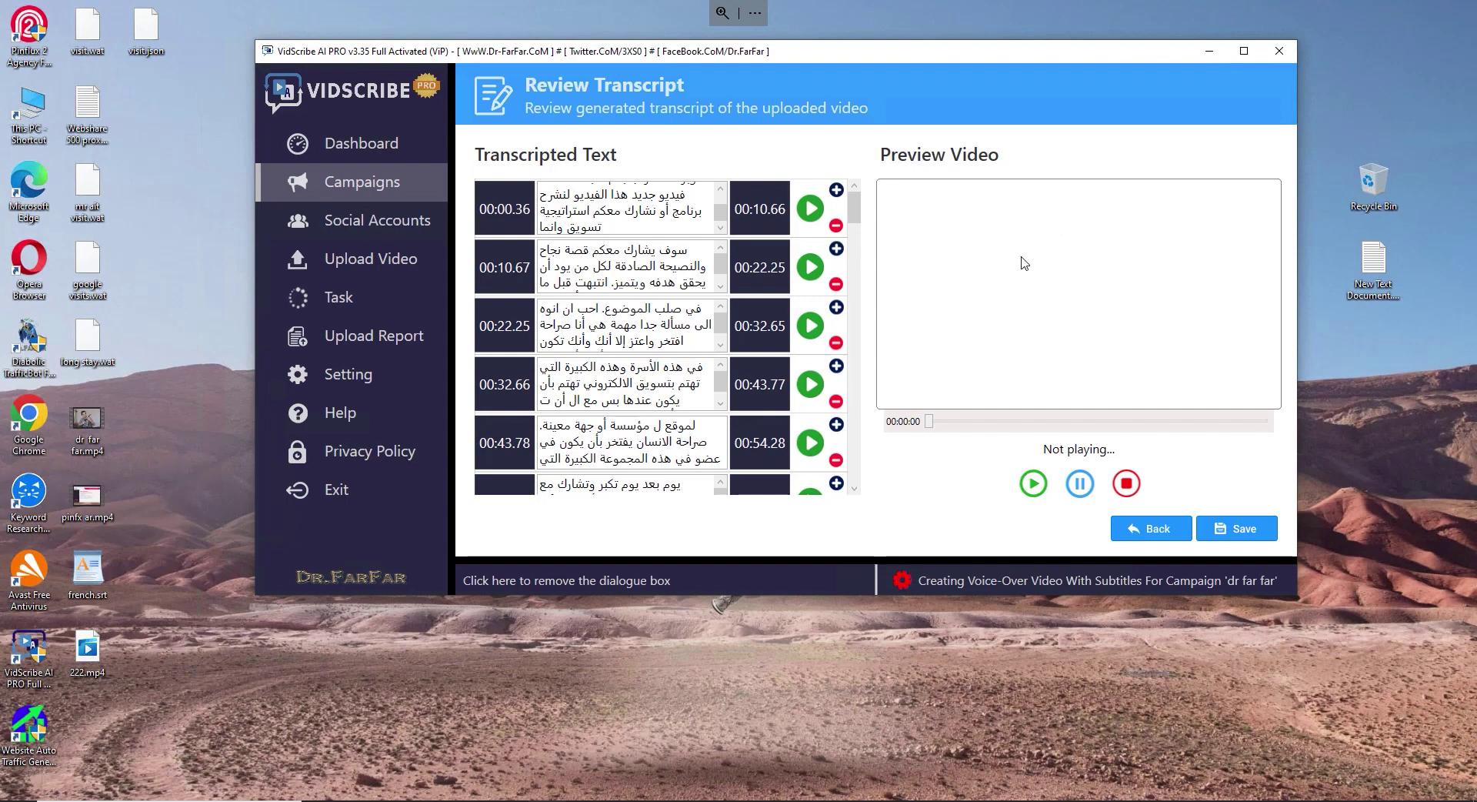
drag(643, 202, 609, 287)
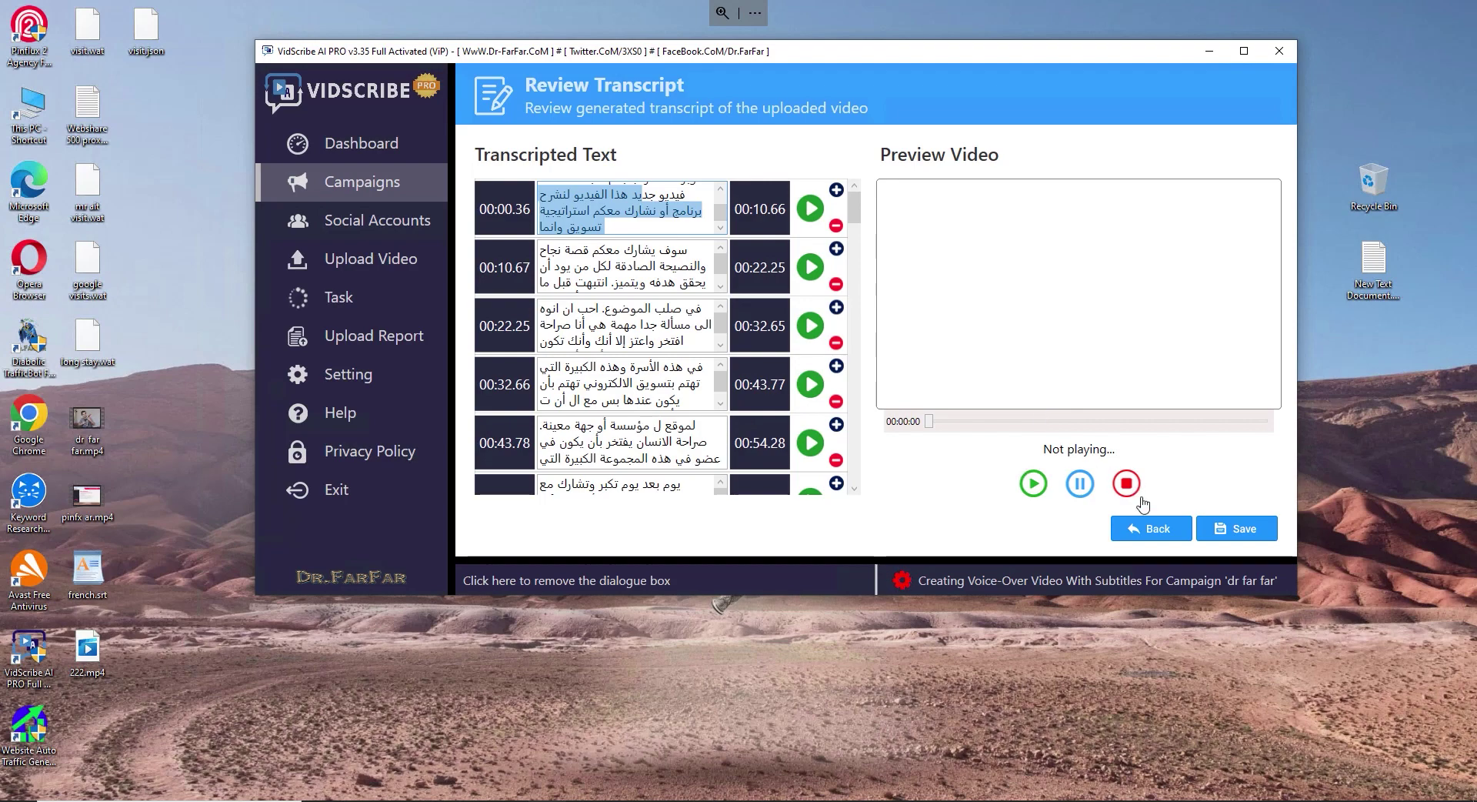
click(1148, 529)
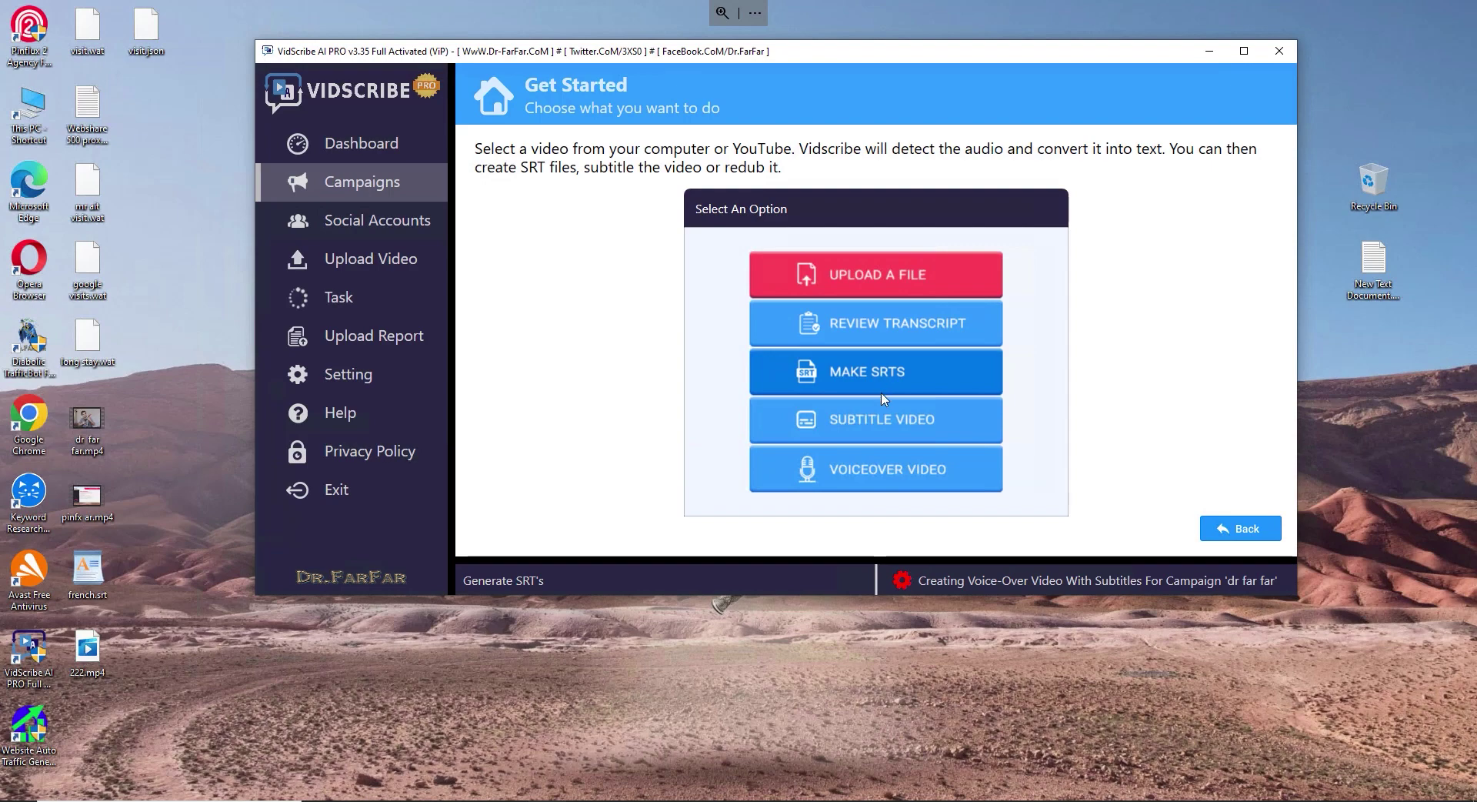
Step: Open the SRT generation editor and inspect the first segment's original Arabic text
click(883, 391)
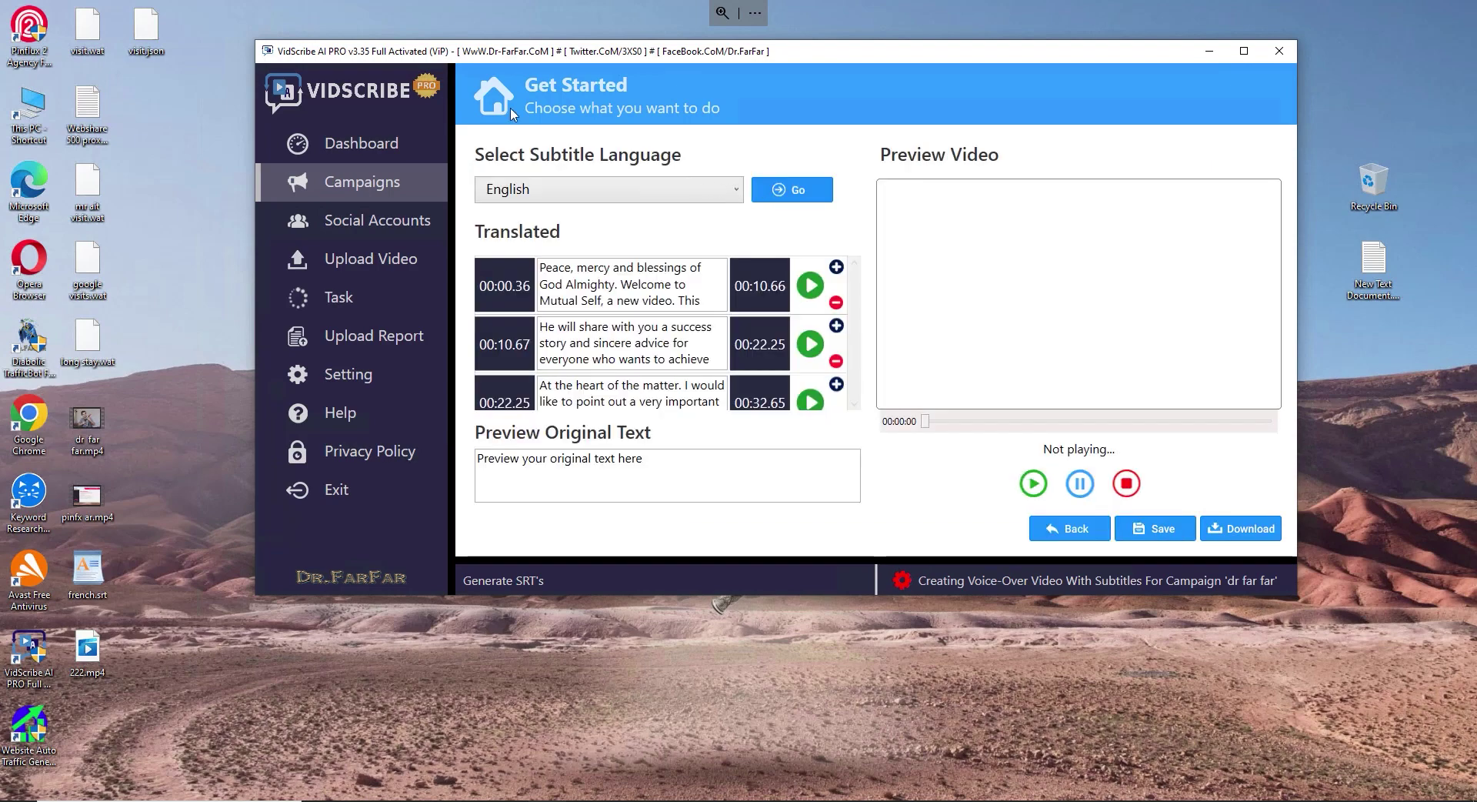
click(647, 286)
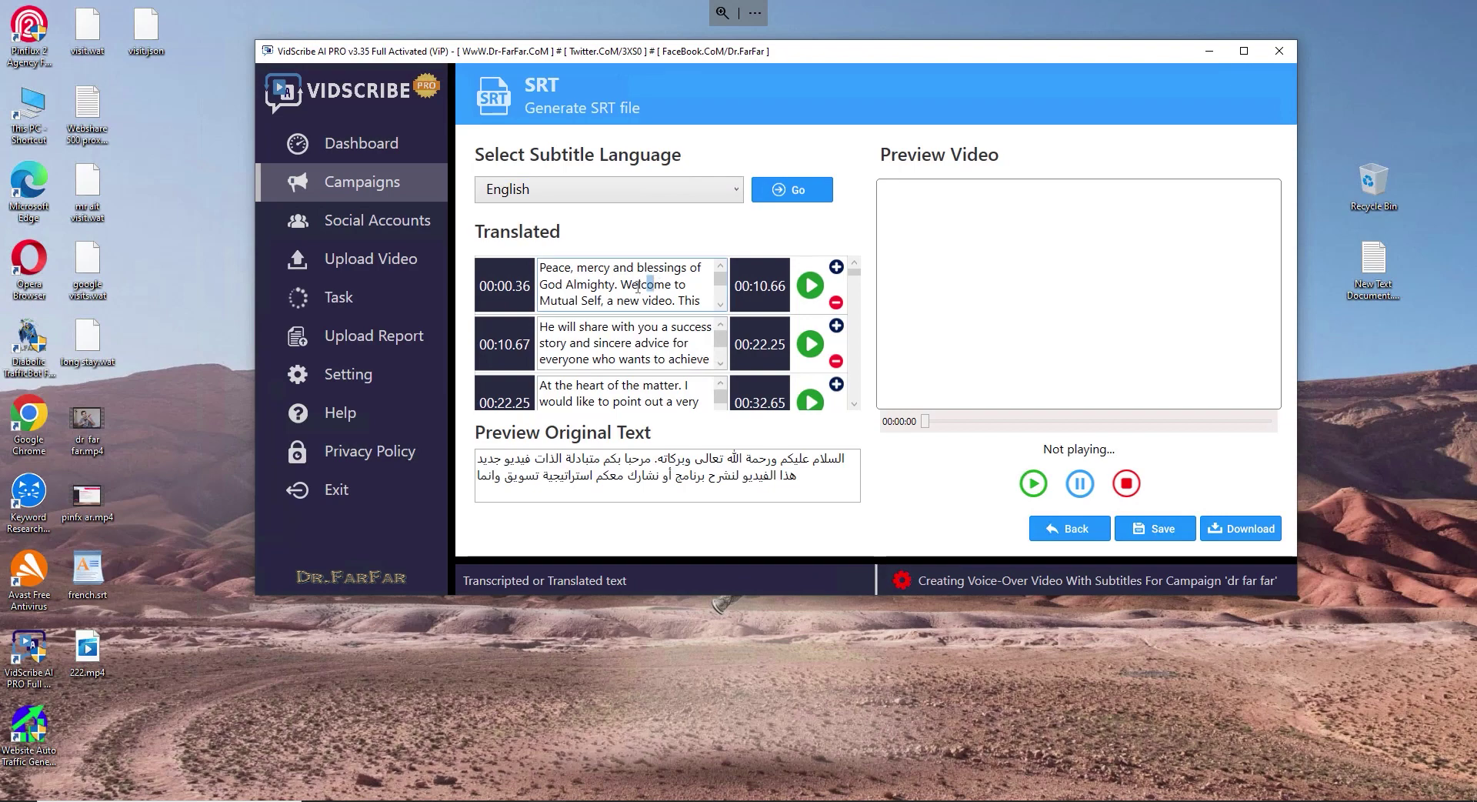
drag(654, 285, 615, 301)
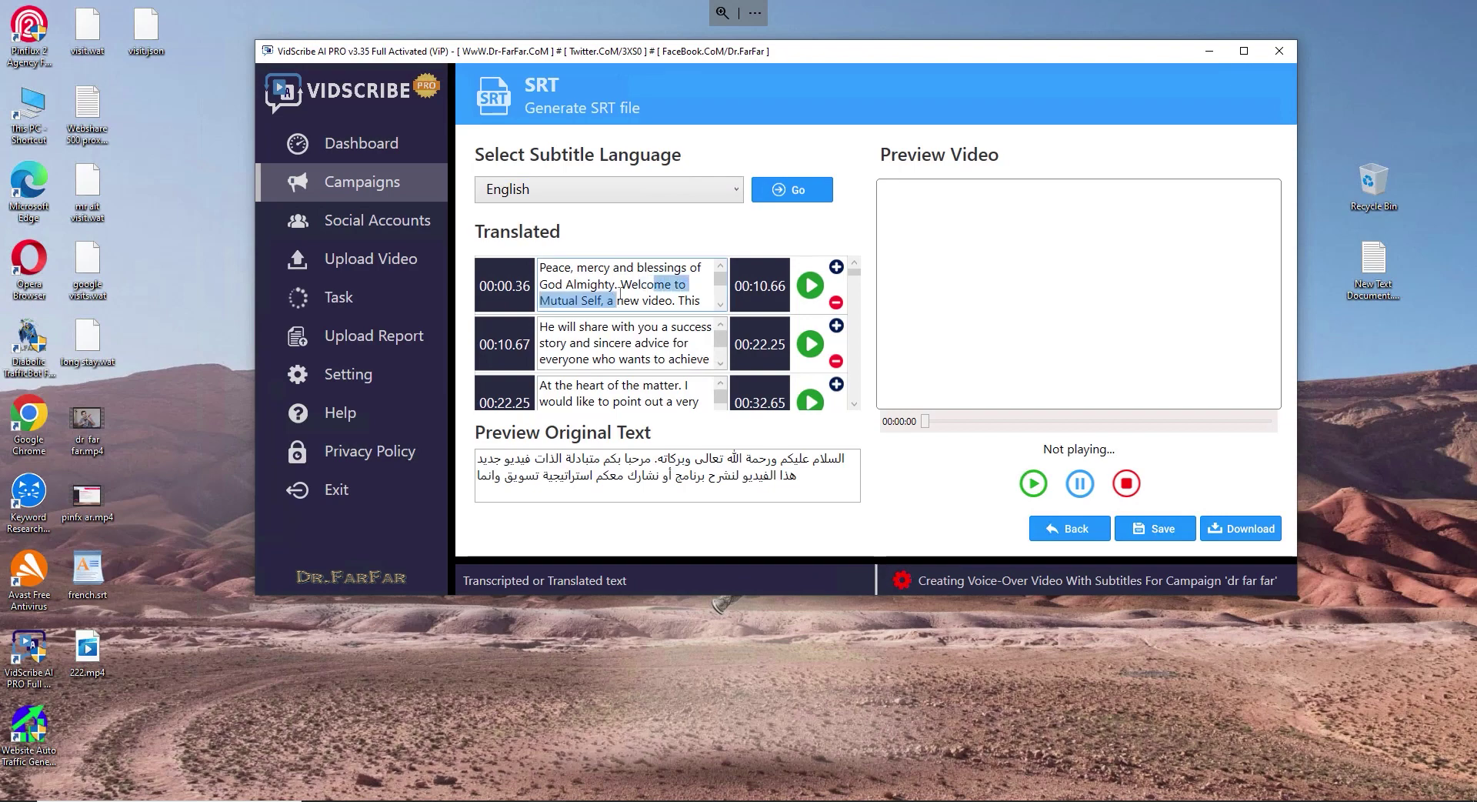
Step: Choose Hindi as the subtitle language and confirm spending credits to translate the transcript
click(741, 188)
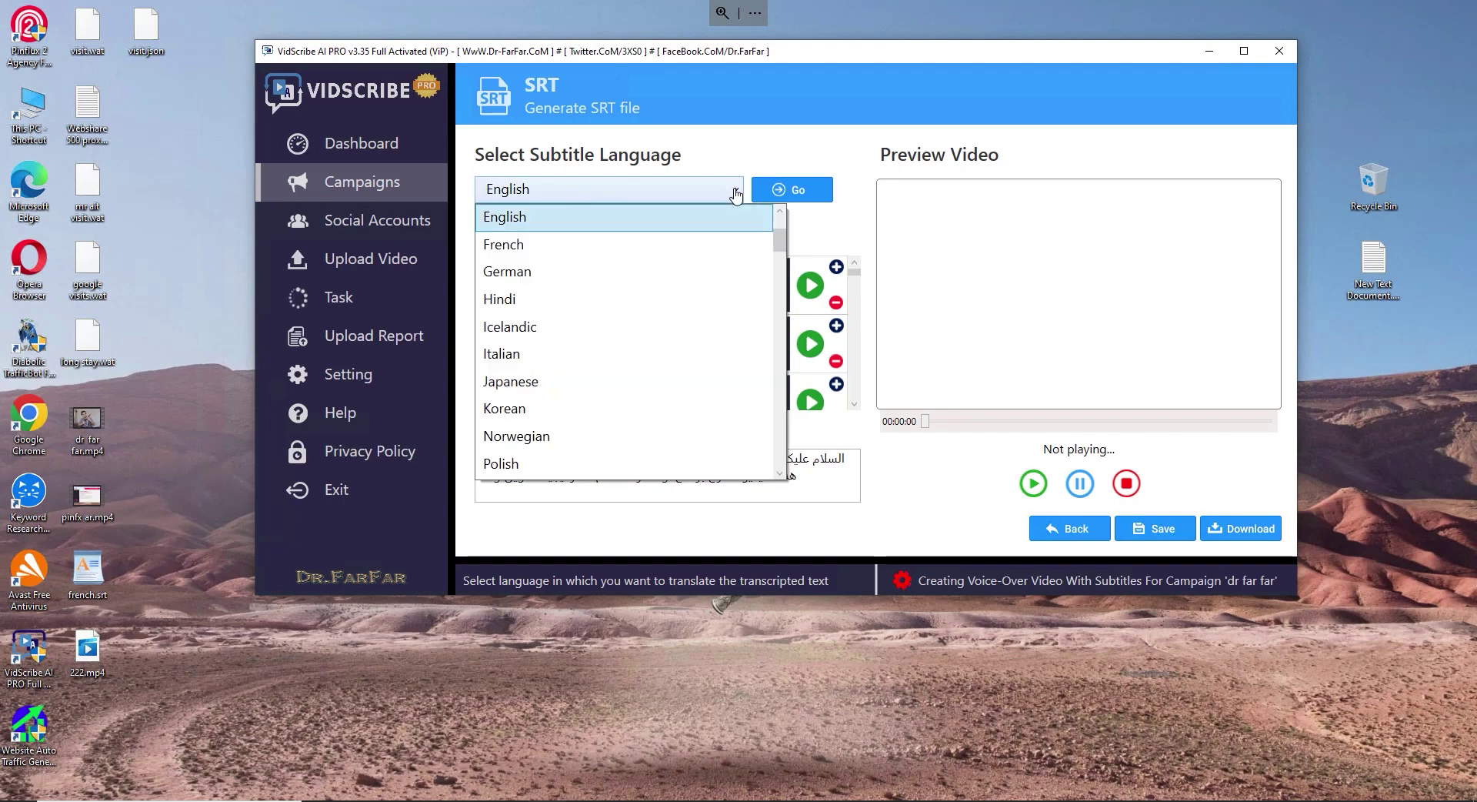
click(556, 299)
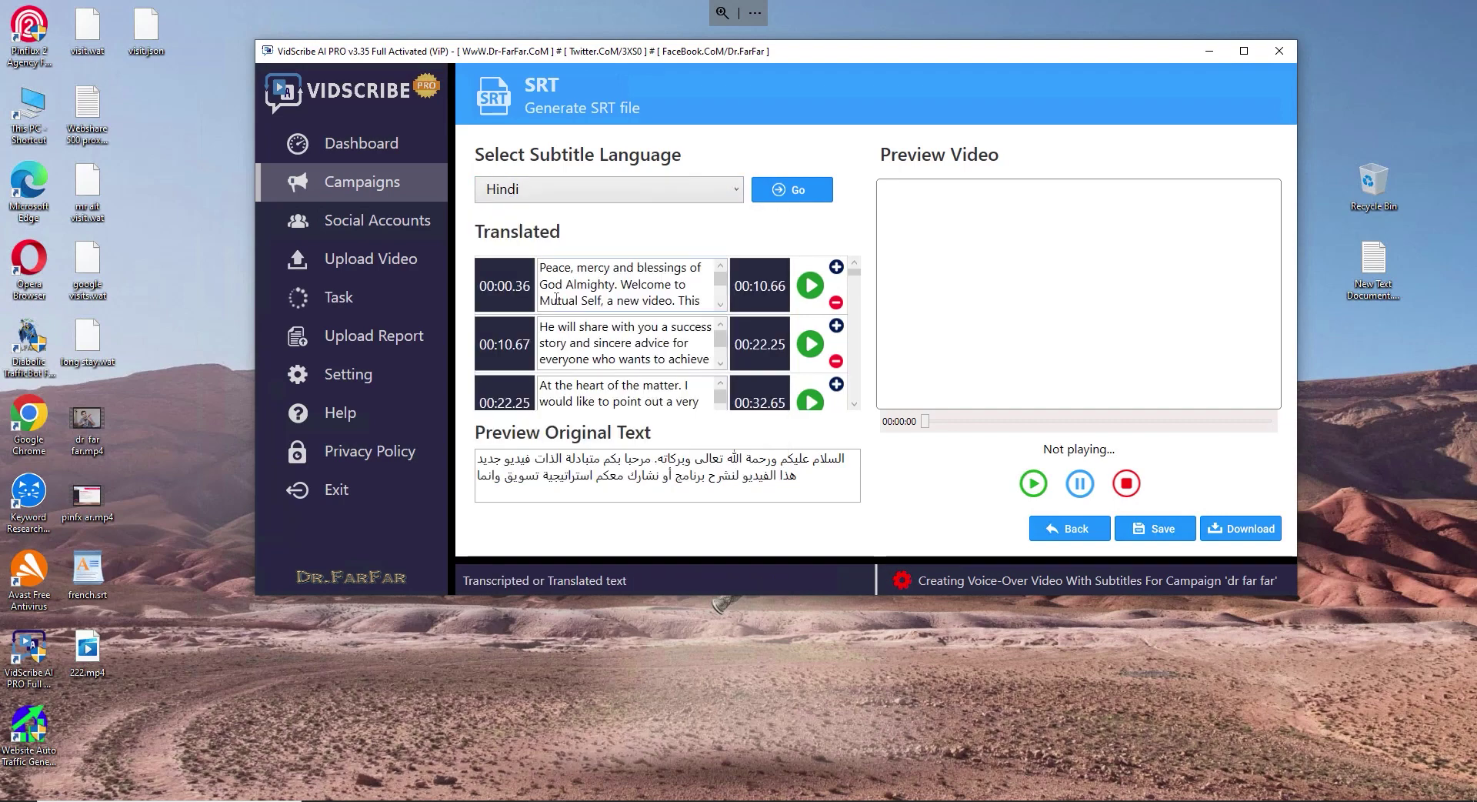
click(786, 193)
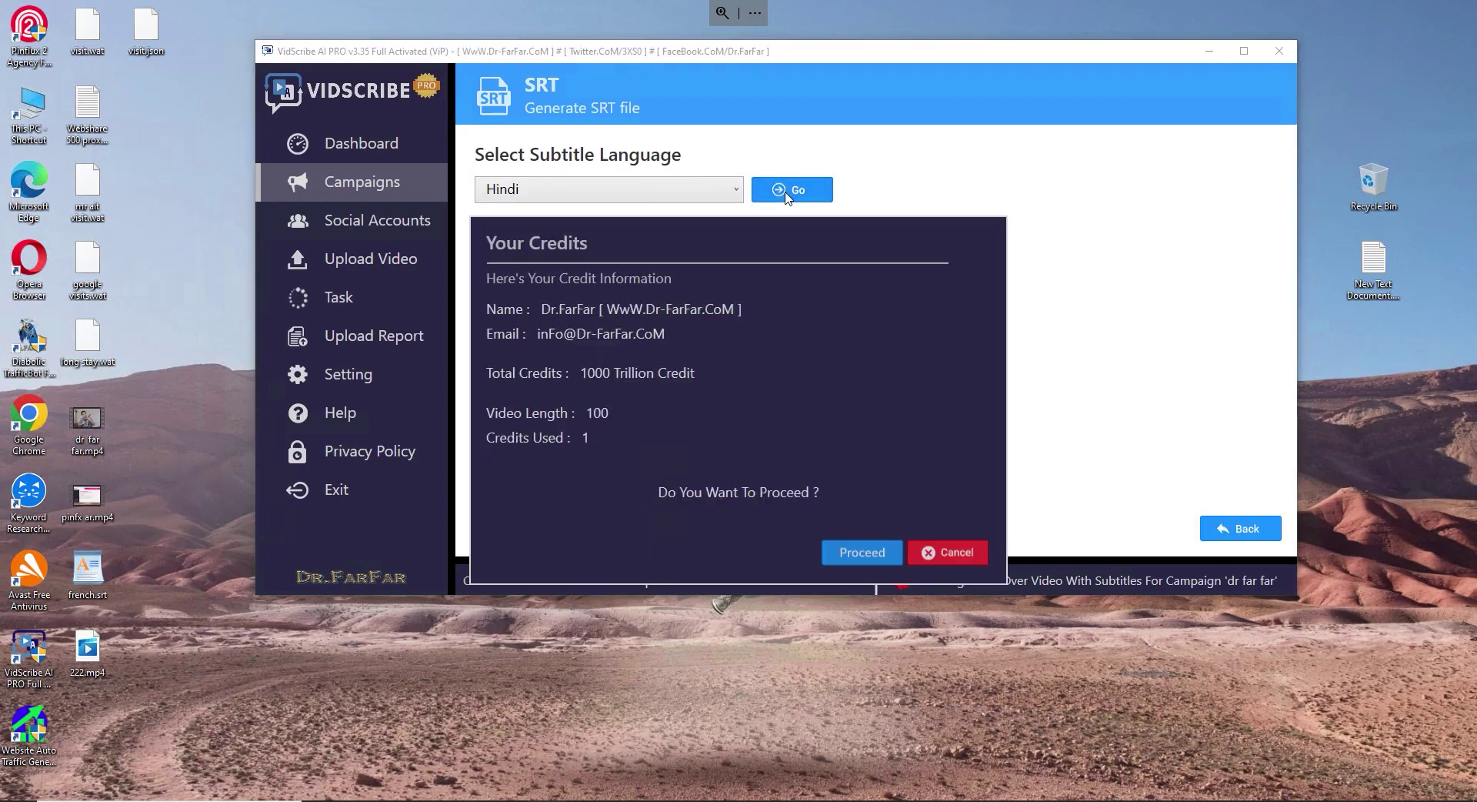
click(851, 552)
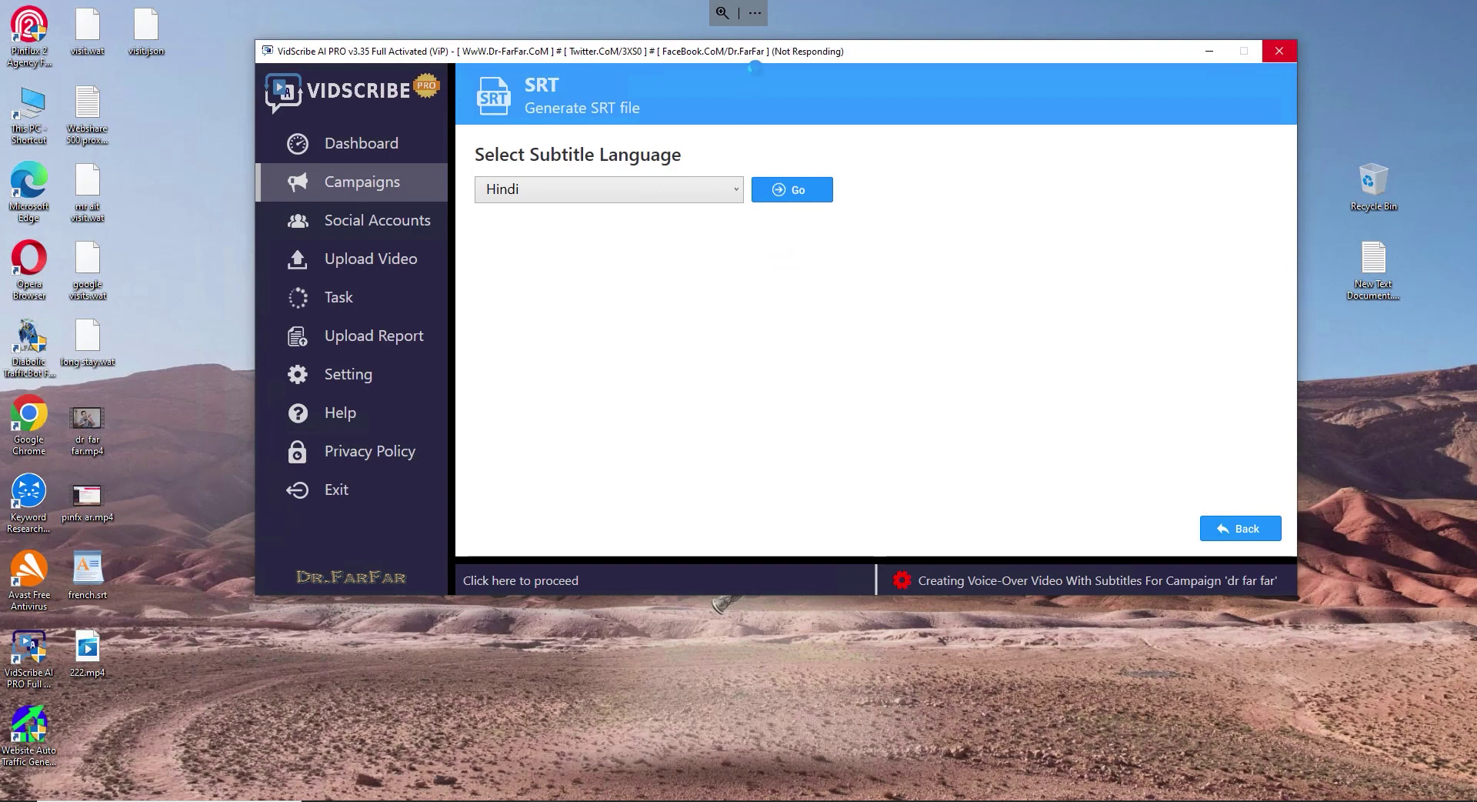
Step: Scroll to the end of the Translated list and play the 08:21.64 Hindi segment
drag(836, 56, 849, 55)
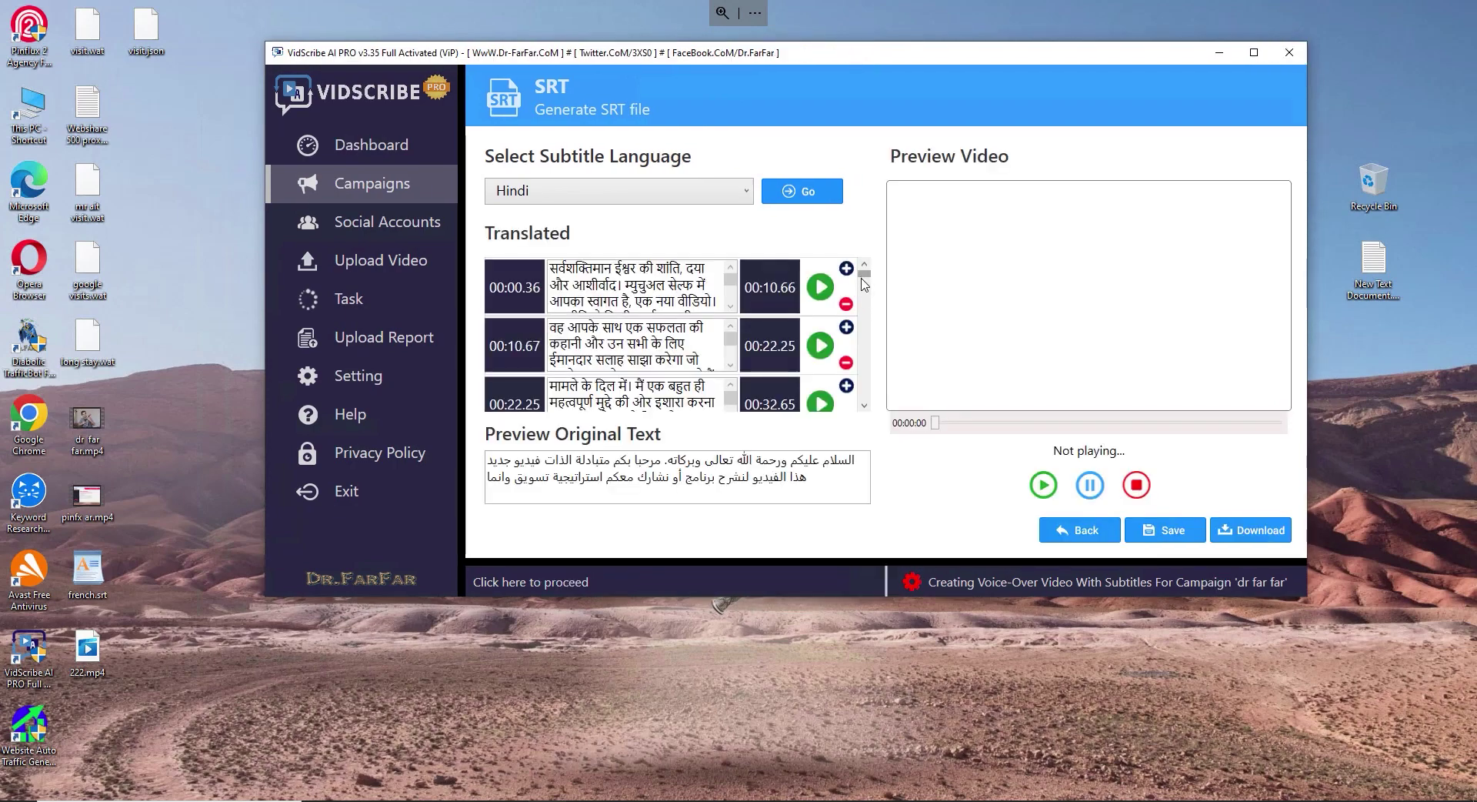
drag(864, 283, 867, 412)
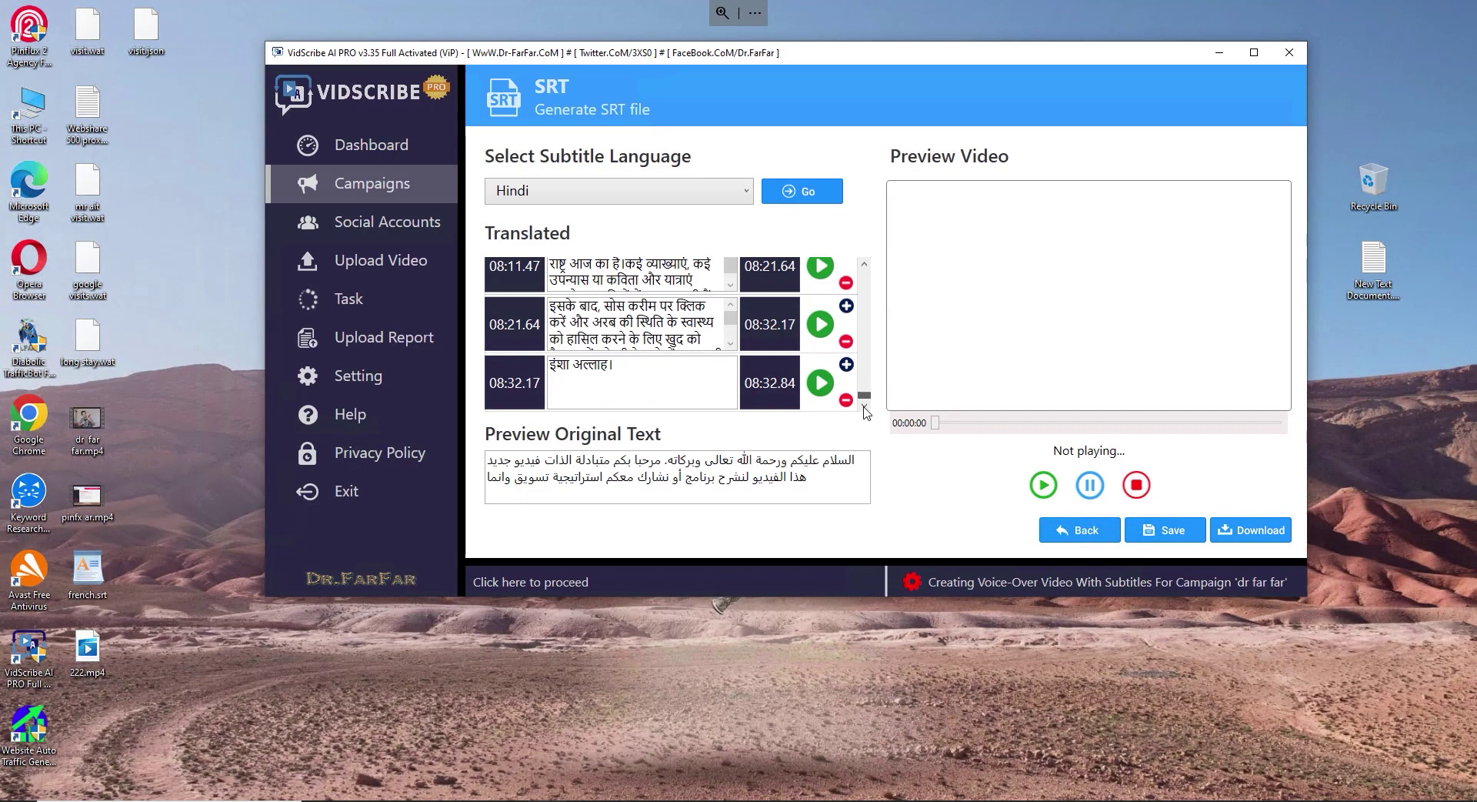
click(820, 331)
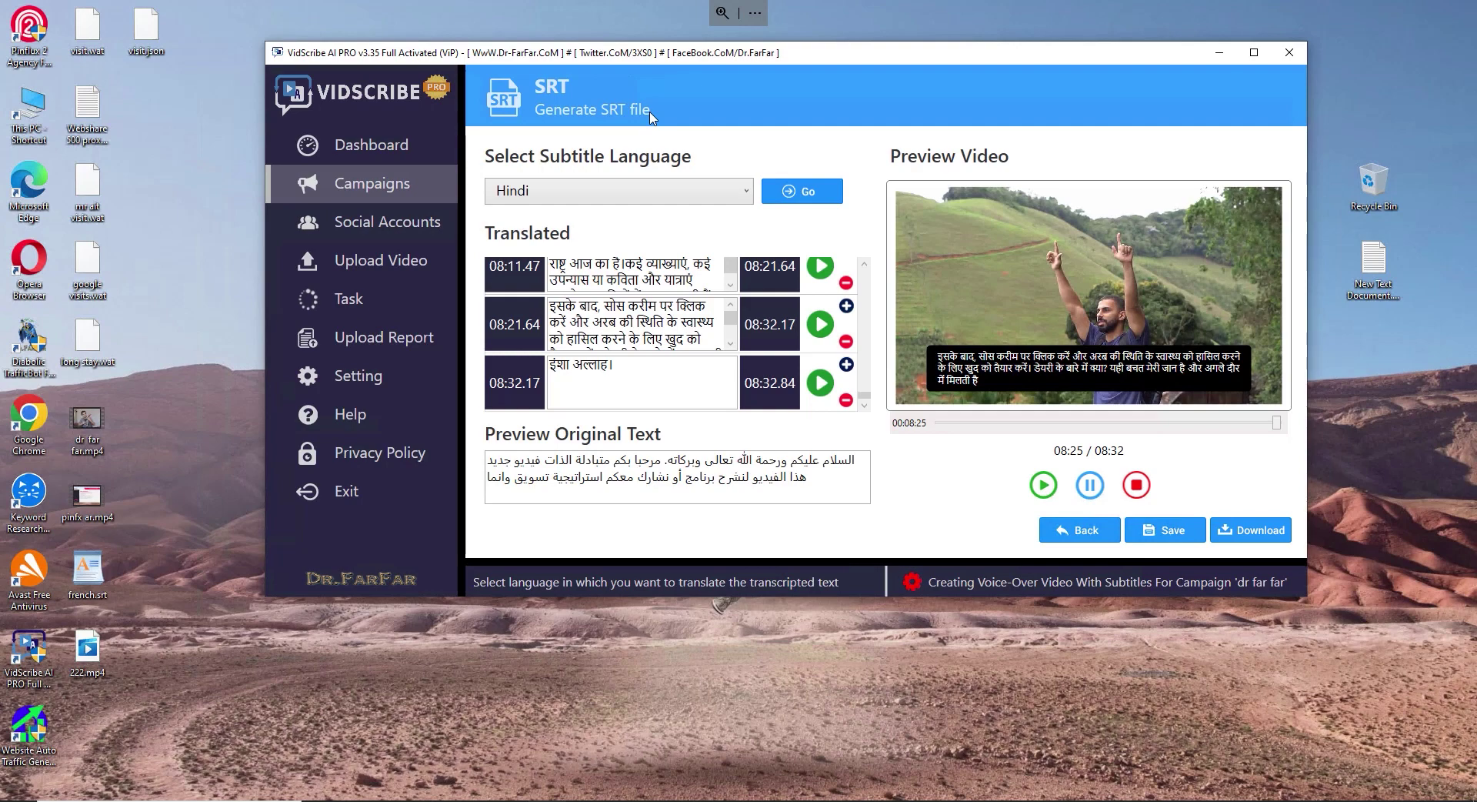
Step: Save the Hindi subtitles as an .srt file on the Desktop, then go to the Subtitle video page
click(1259, 537)
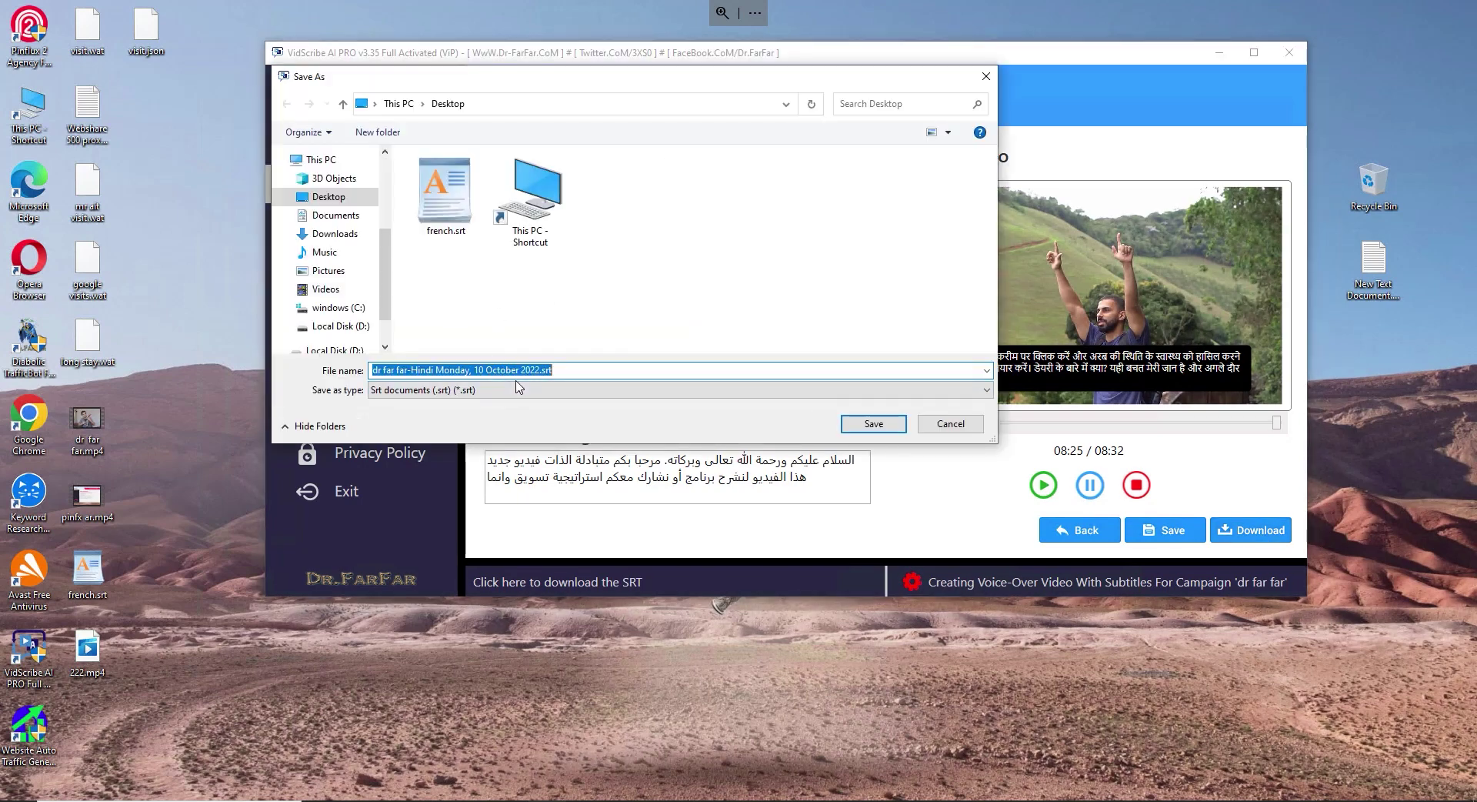
click(872, 425)
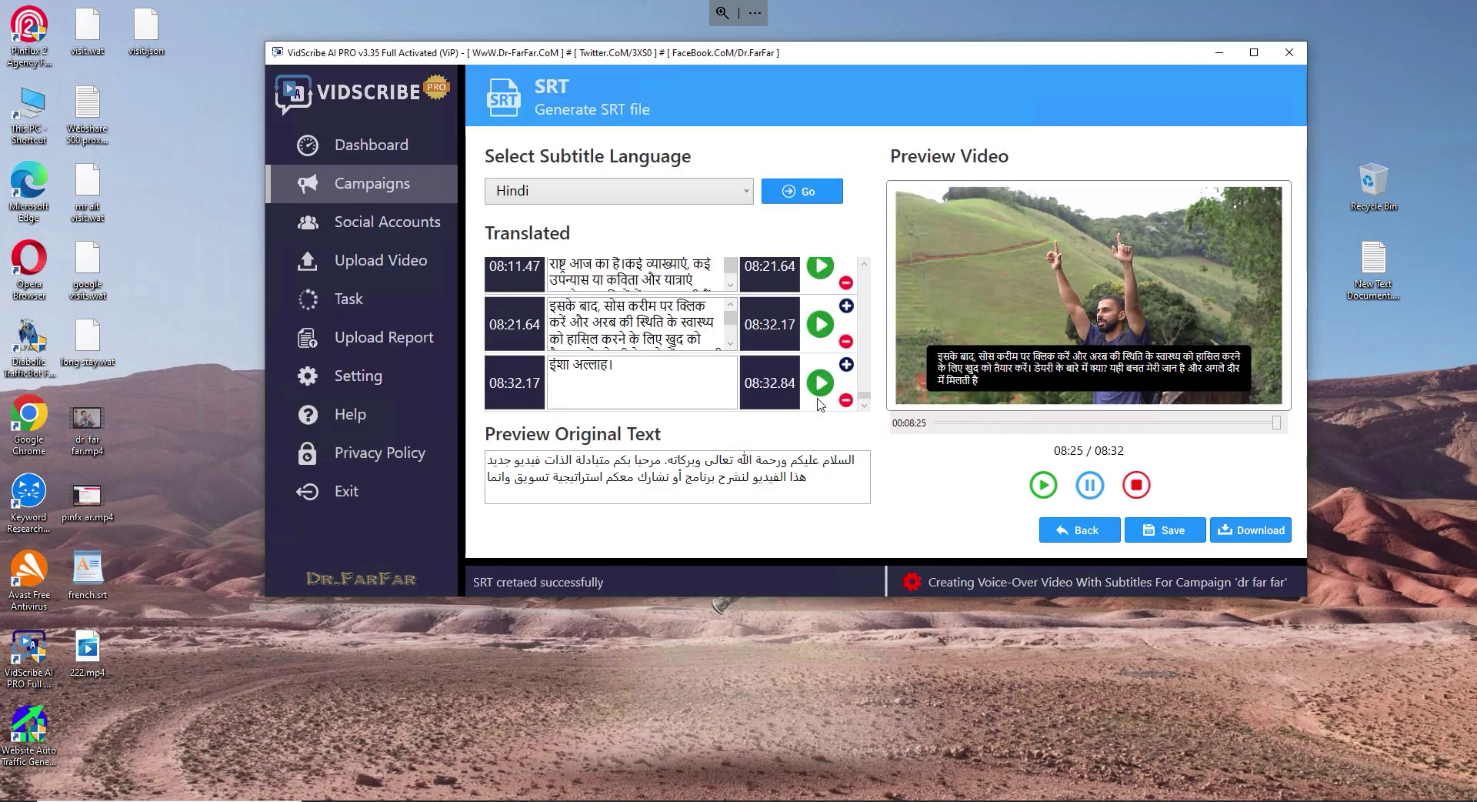
click(1095, 535)
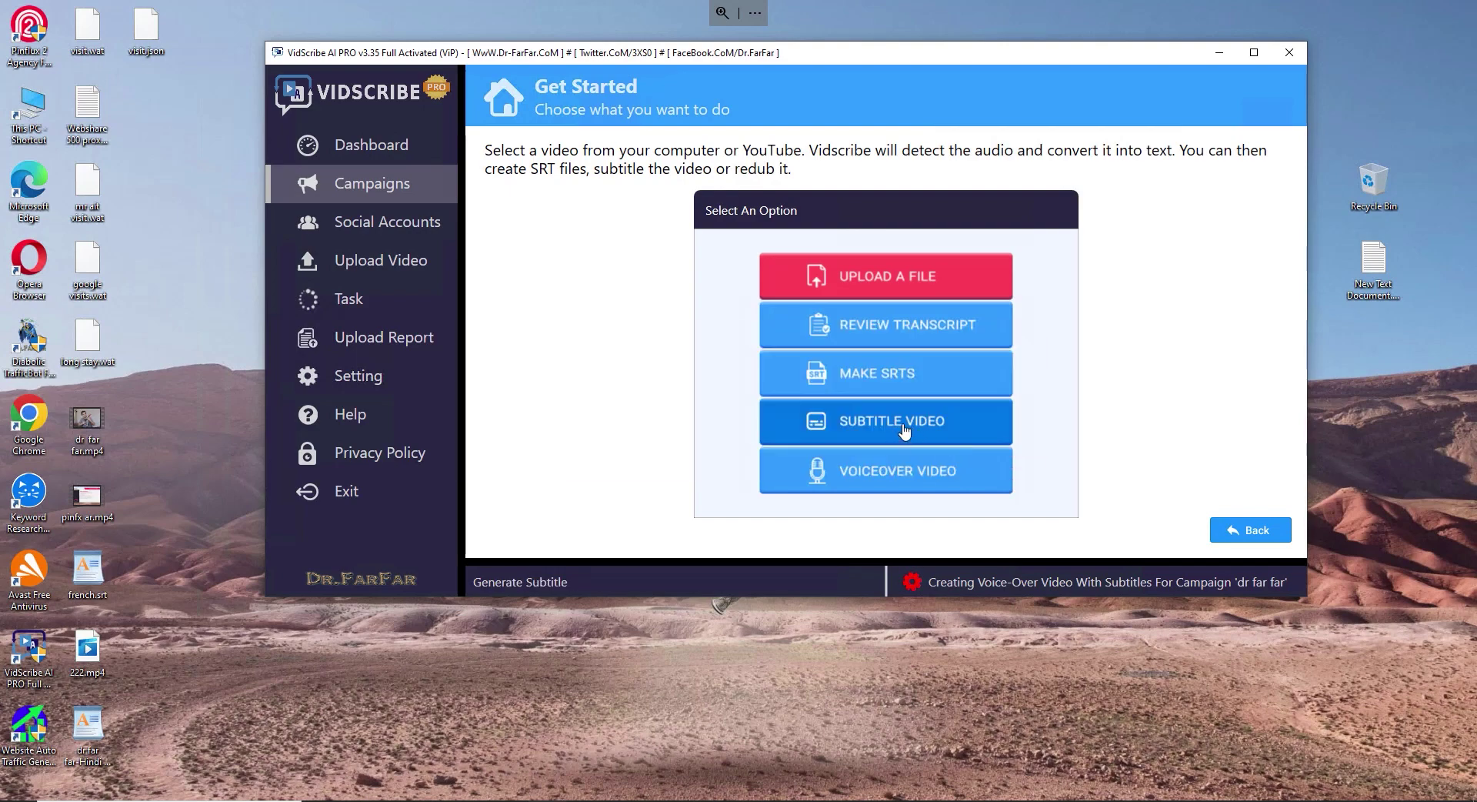
click(927, 432)
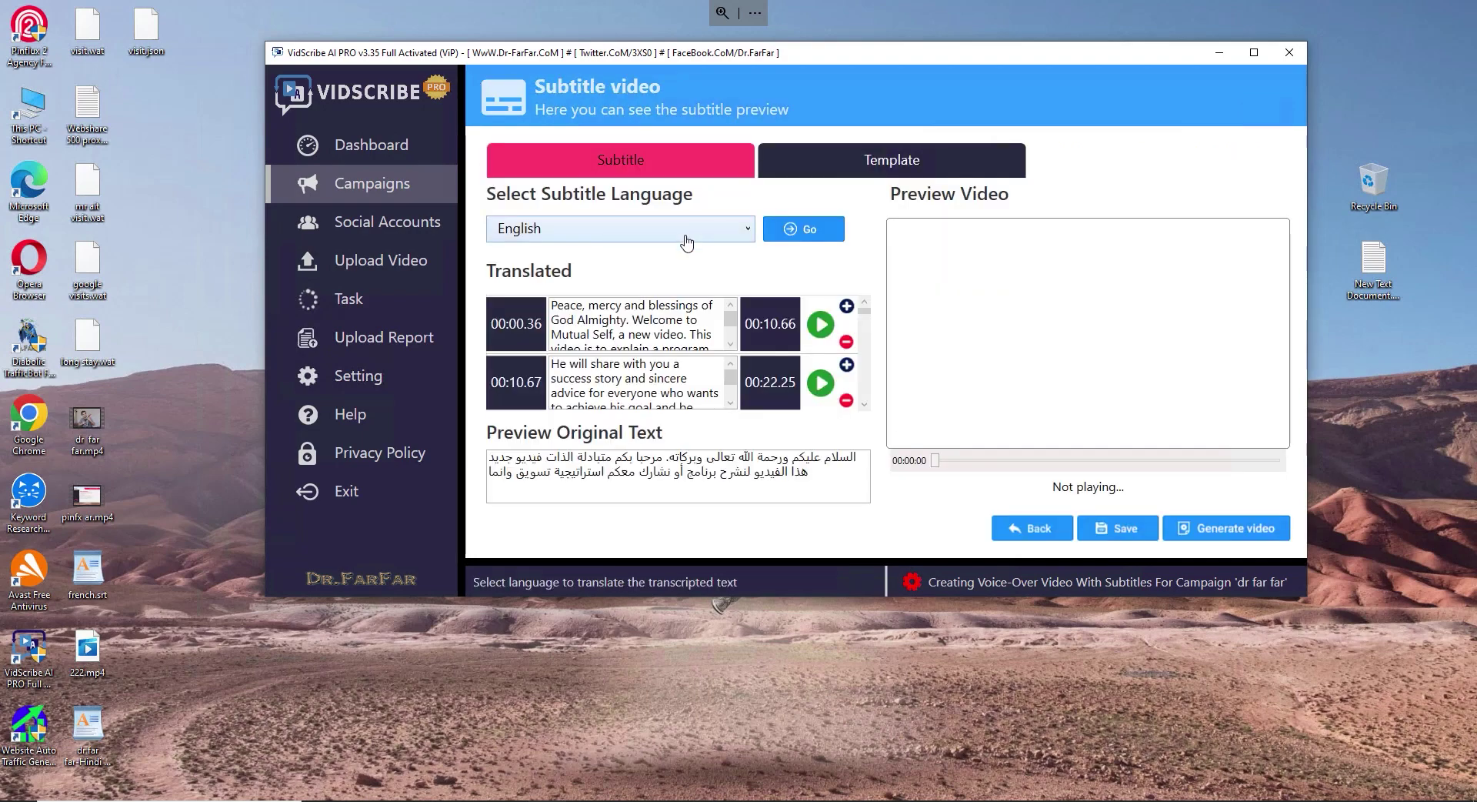
Step: Translate the Subtitle video transcript into Hindi, confirming credits, and save the translated text
click(602, 235)
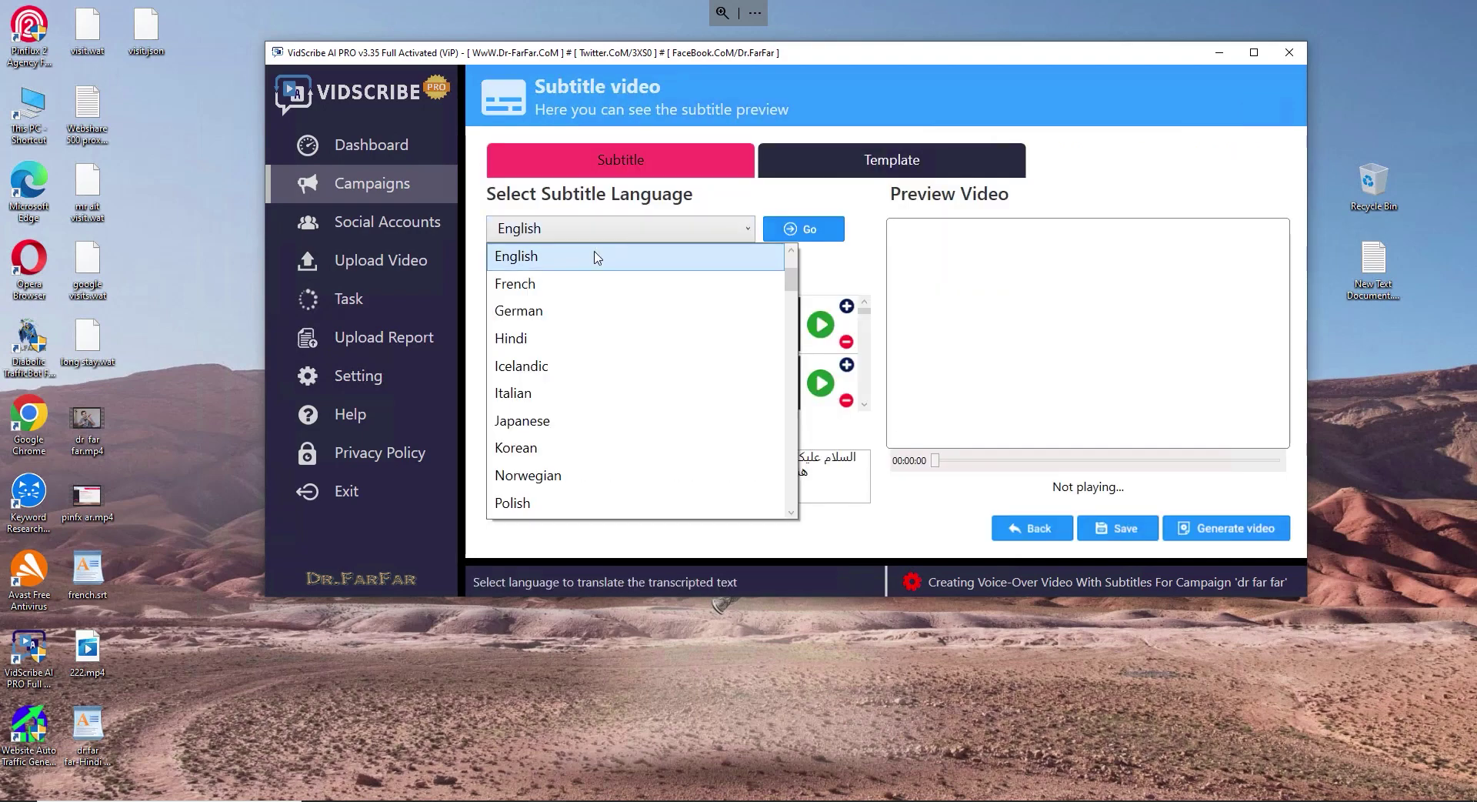
click(515, 337)
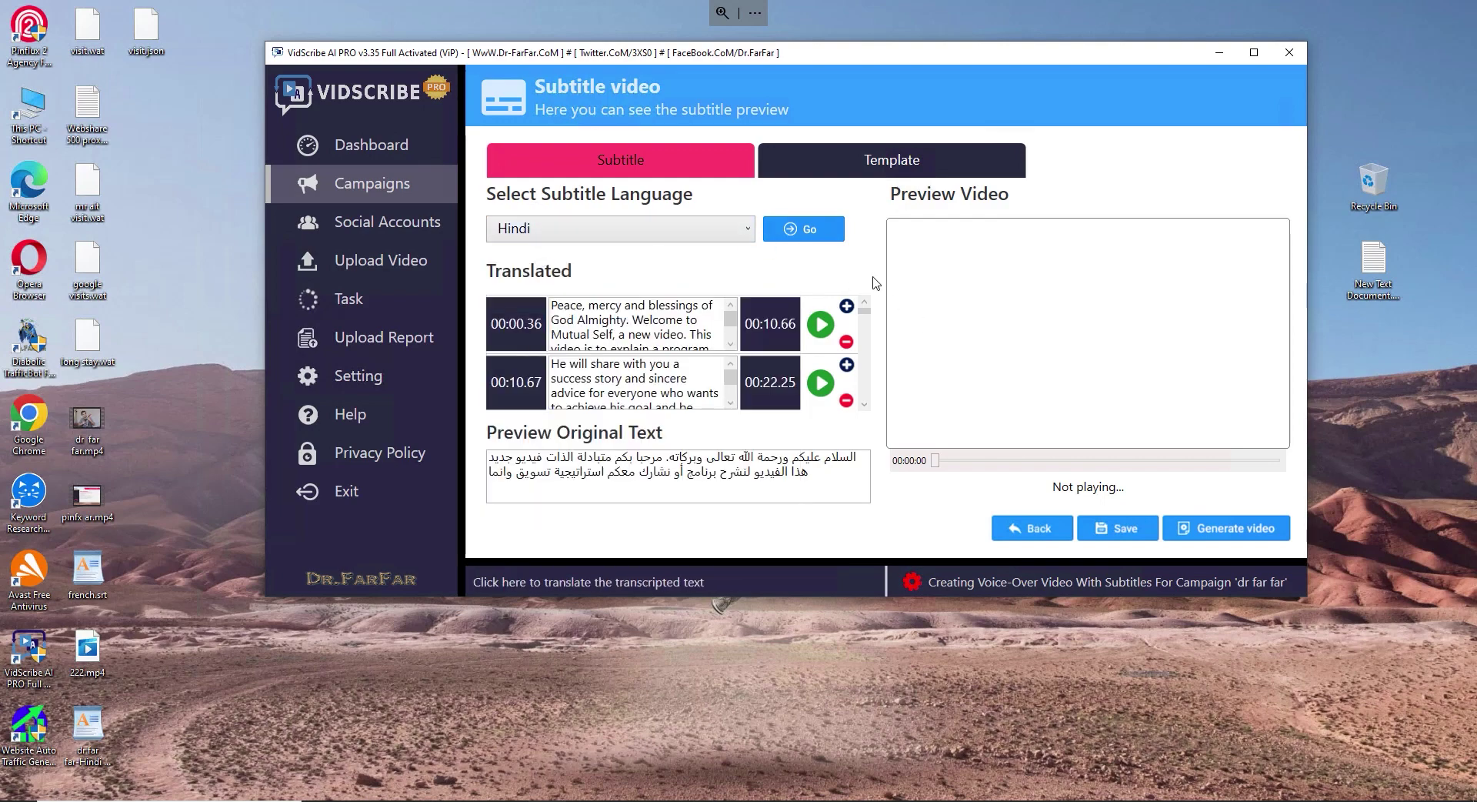
click(820, 235)
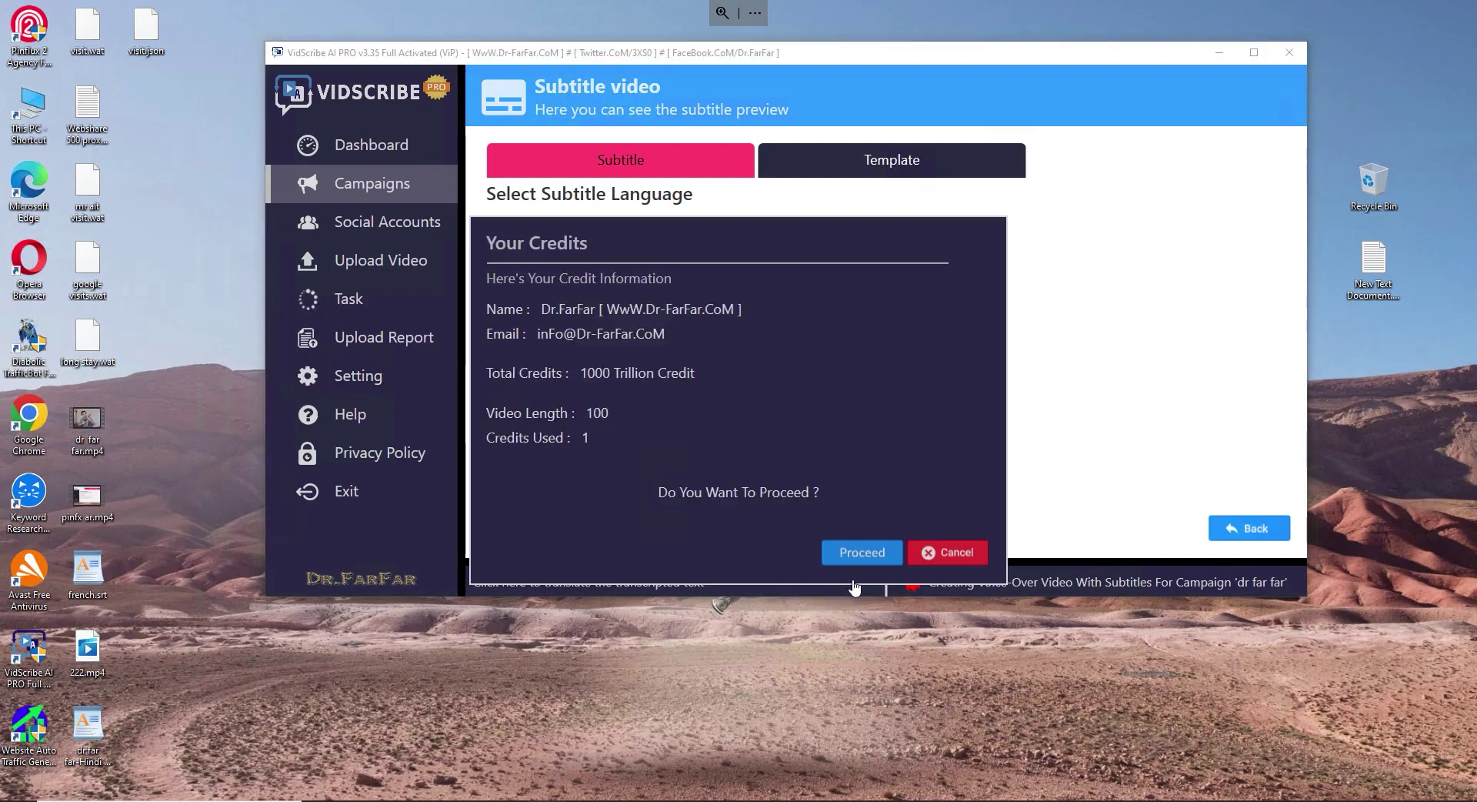
click(866, 554)
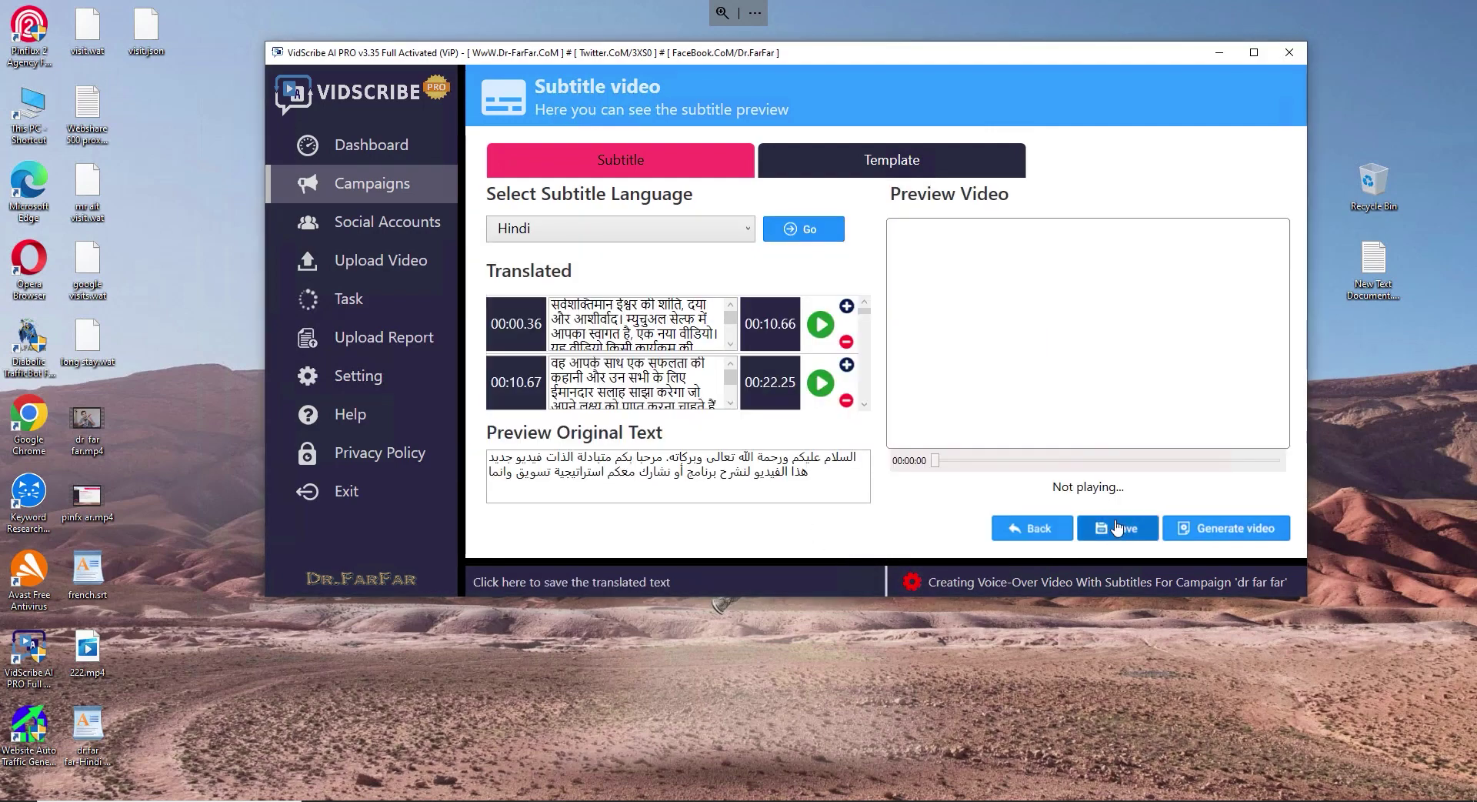
click(1117, 528)
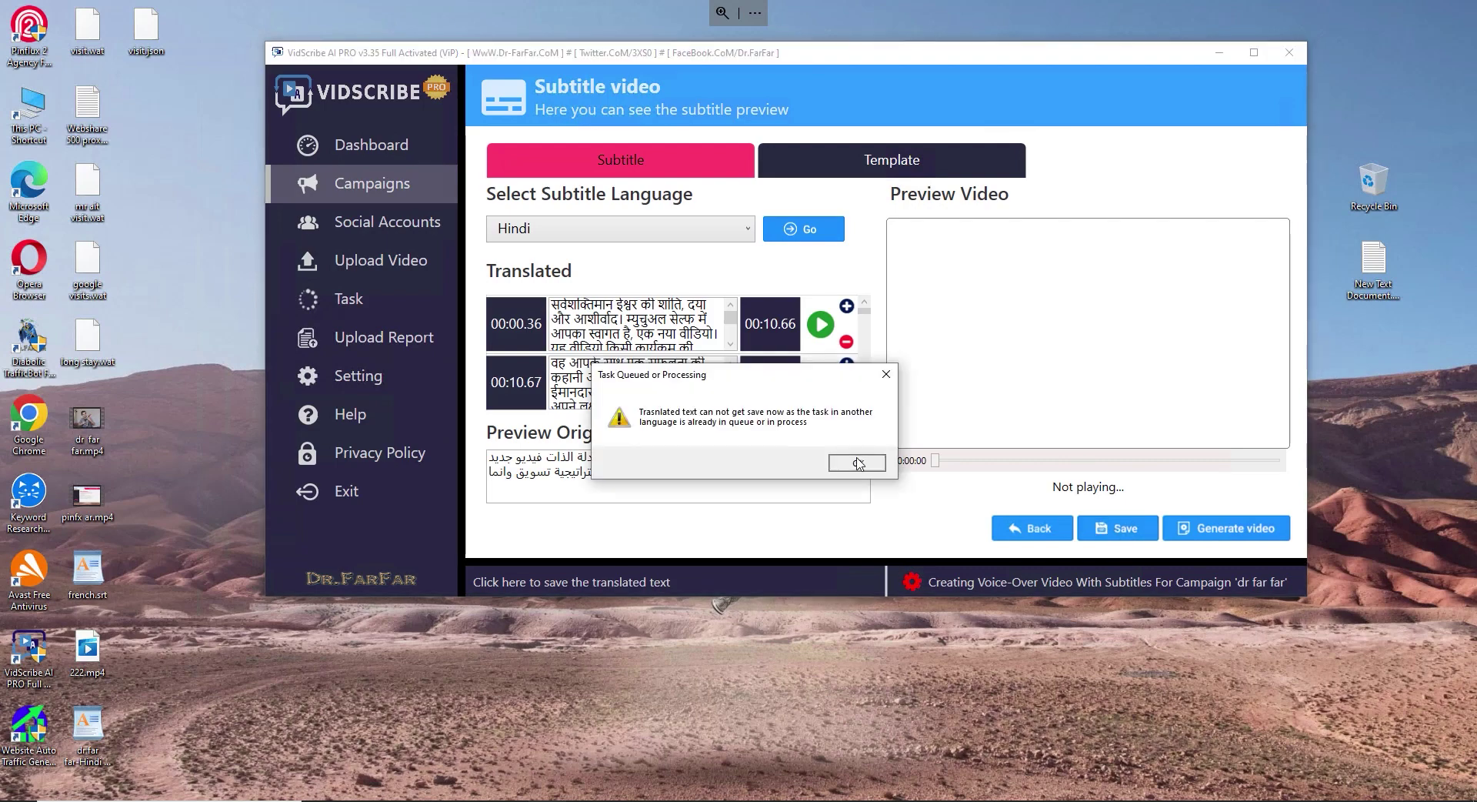
click(857, 462)
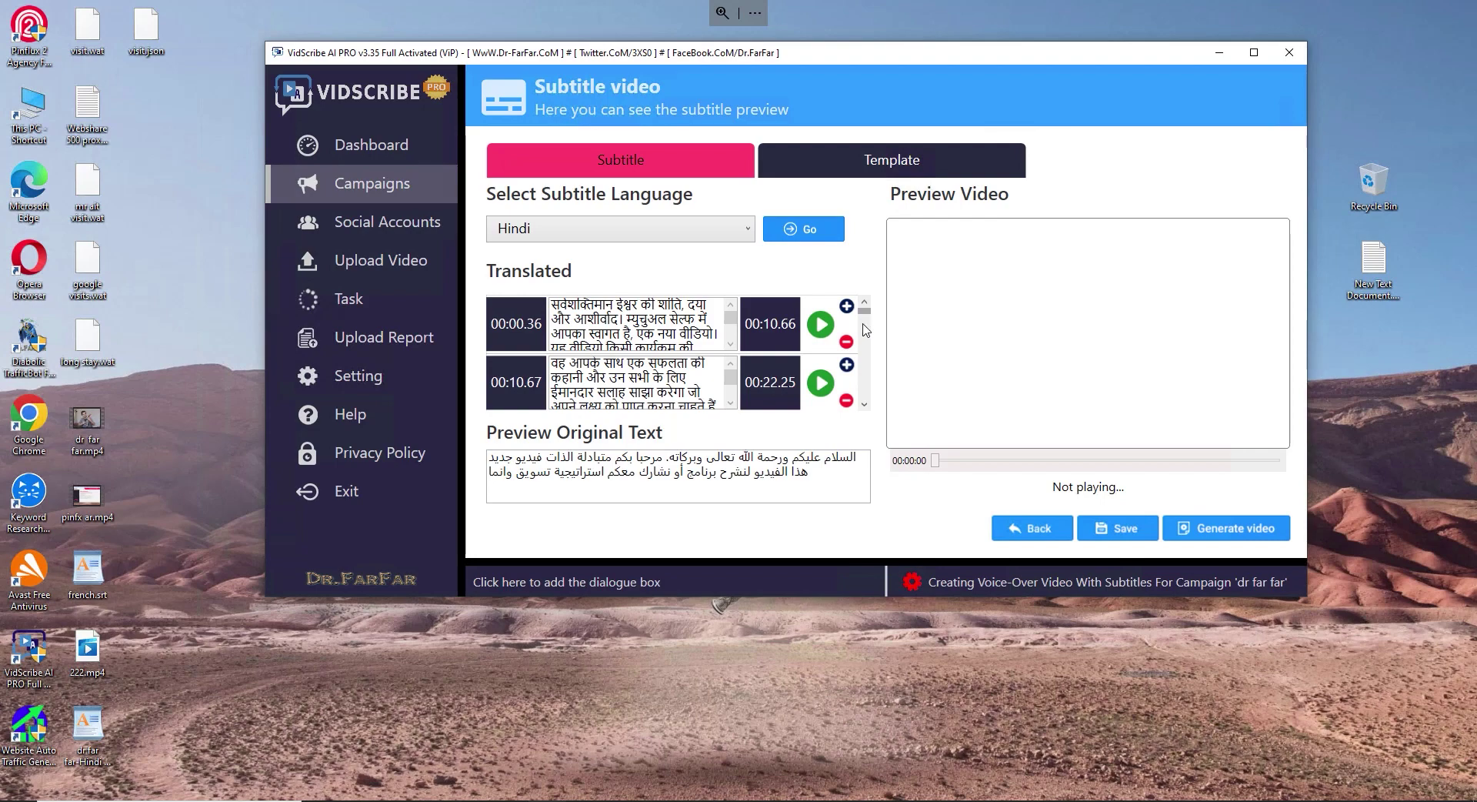
drag(863, 330, 865, 375)
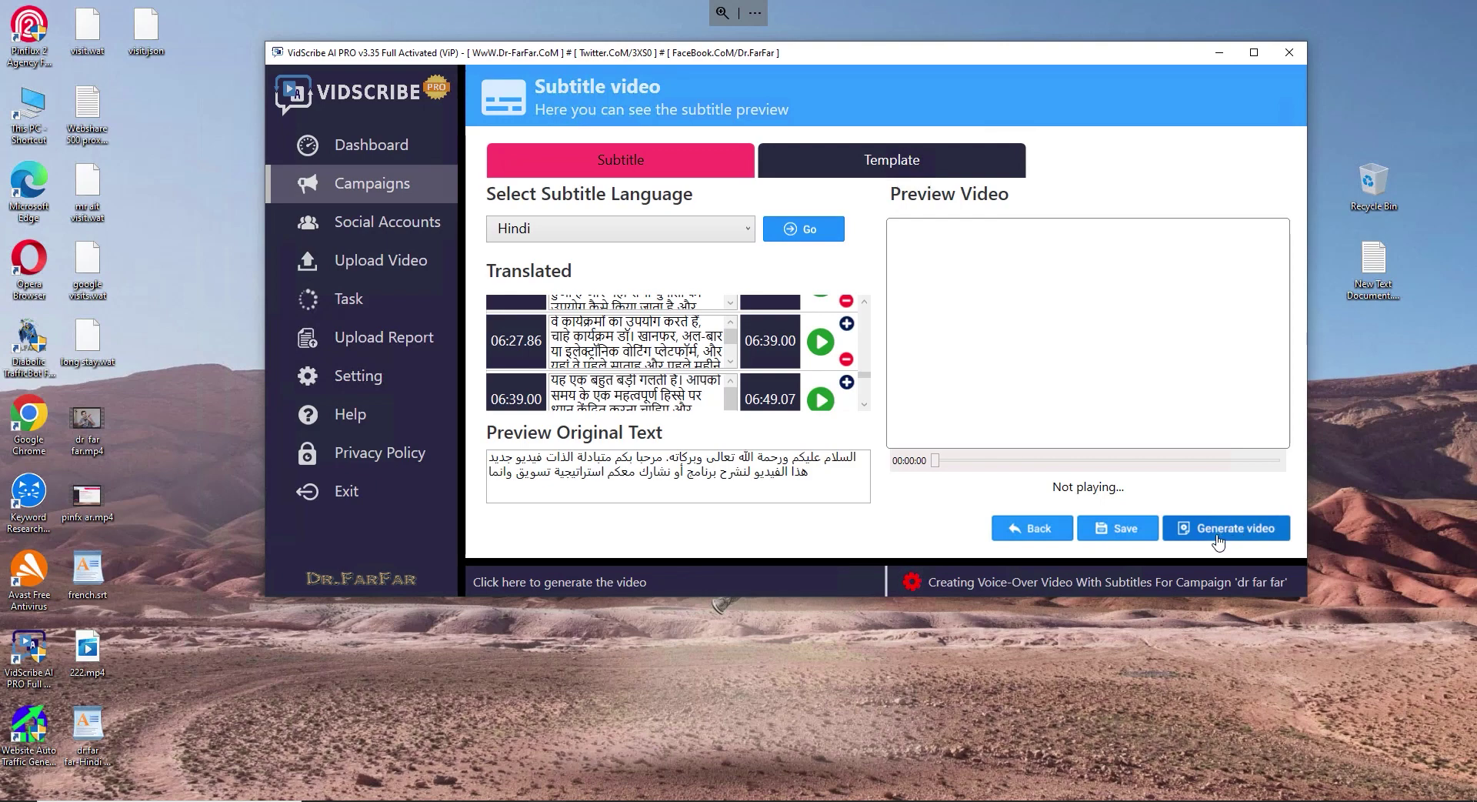
Step: Play the 06:27.86 Hindi segment and scrub the preview timeline through to 08:32
click(815, 355)
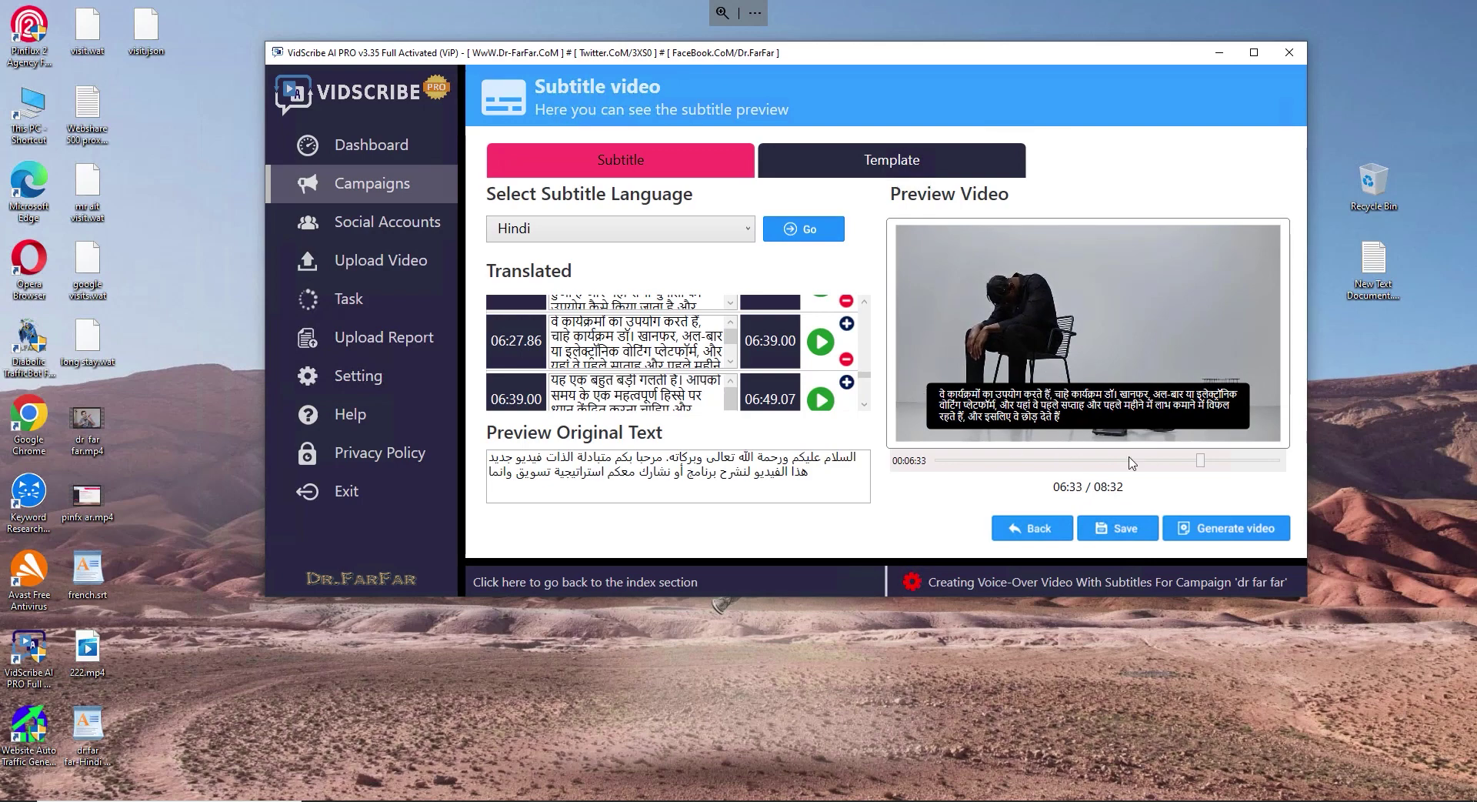
drag(1201, 462, 1185, 461)
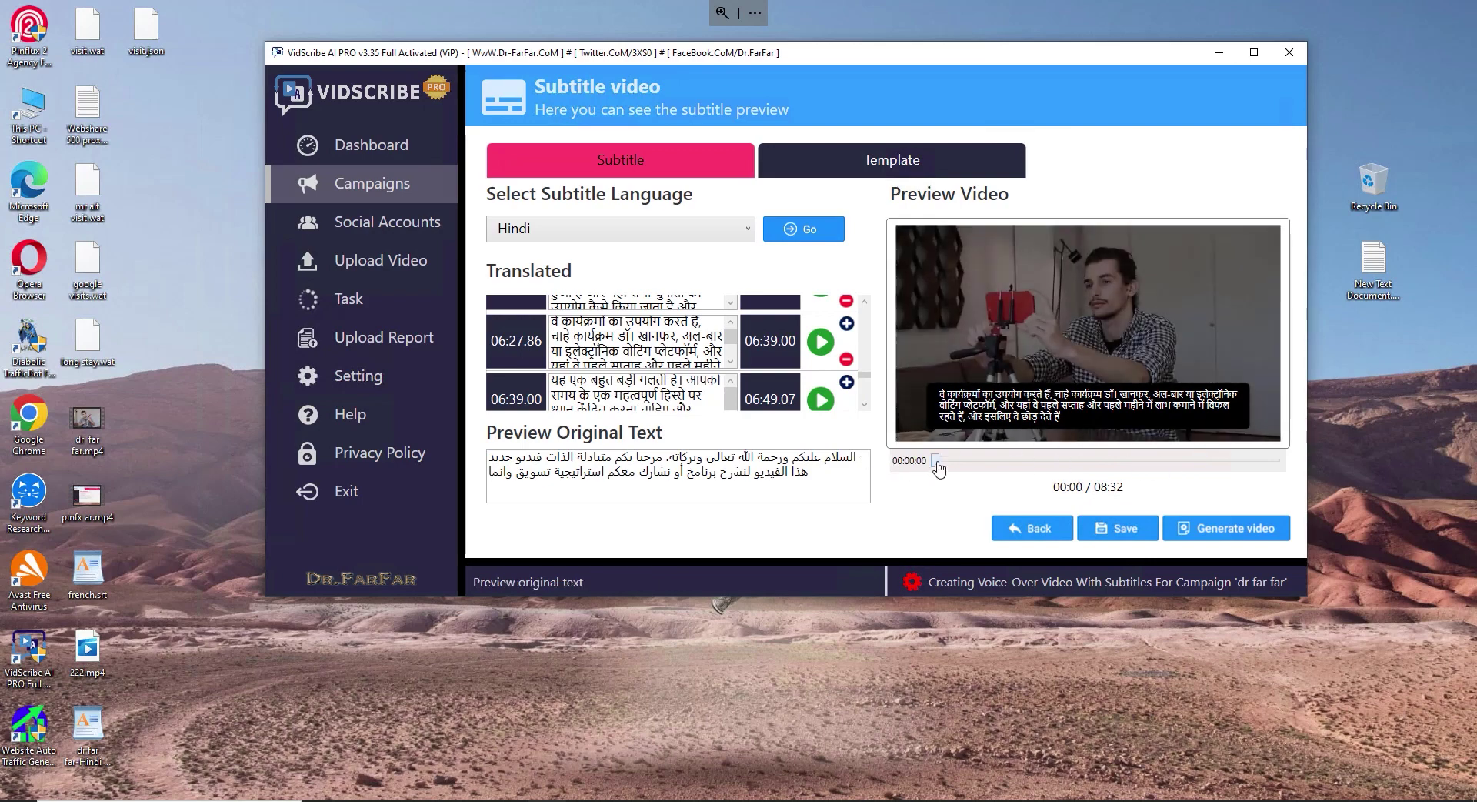
click(1279, 461)
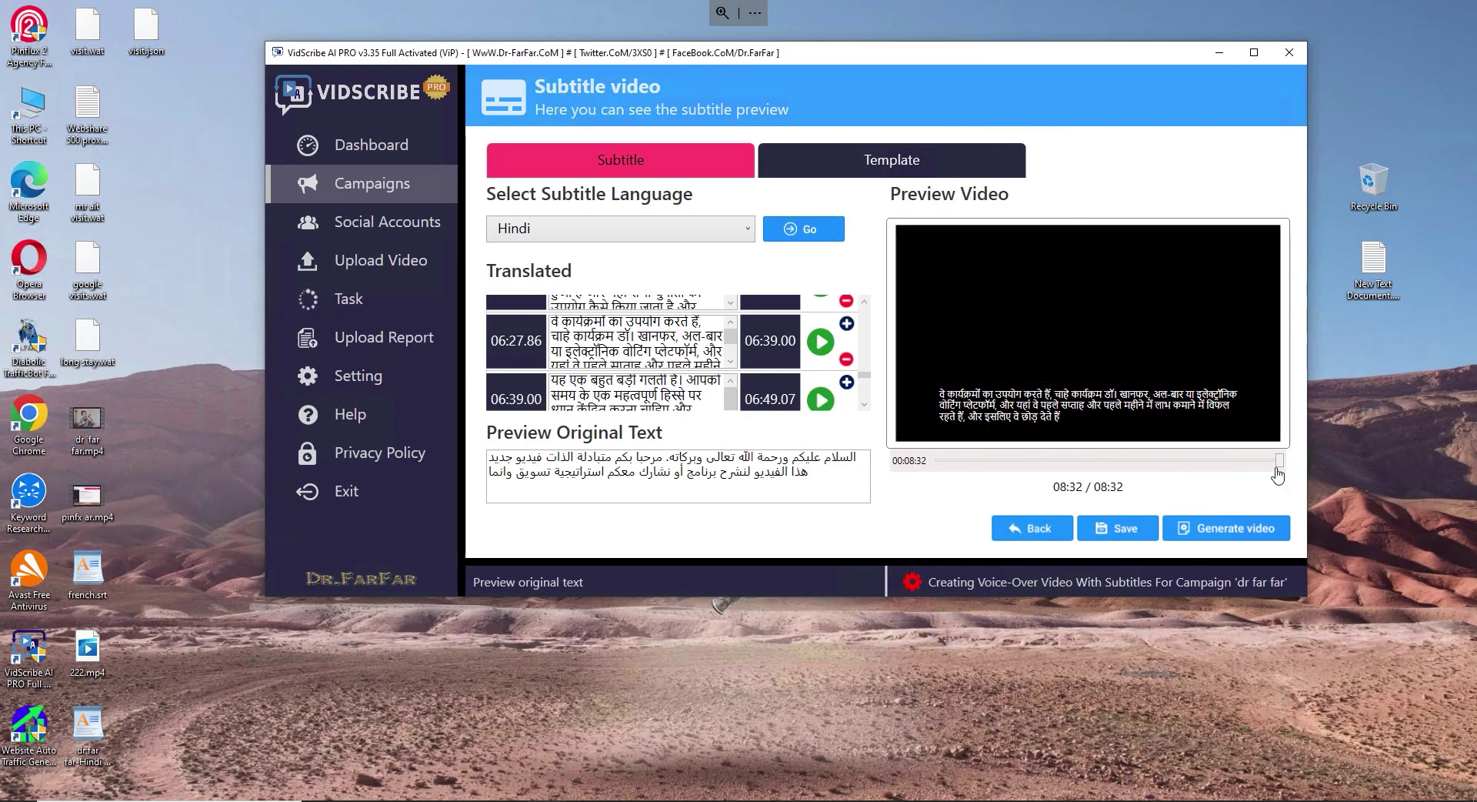